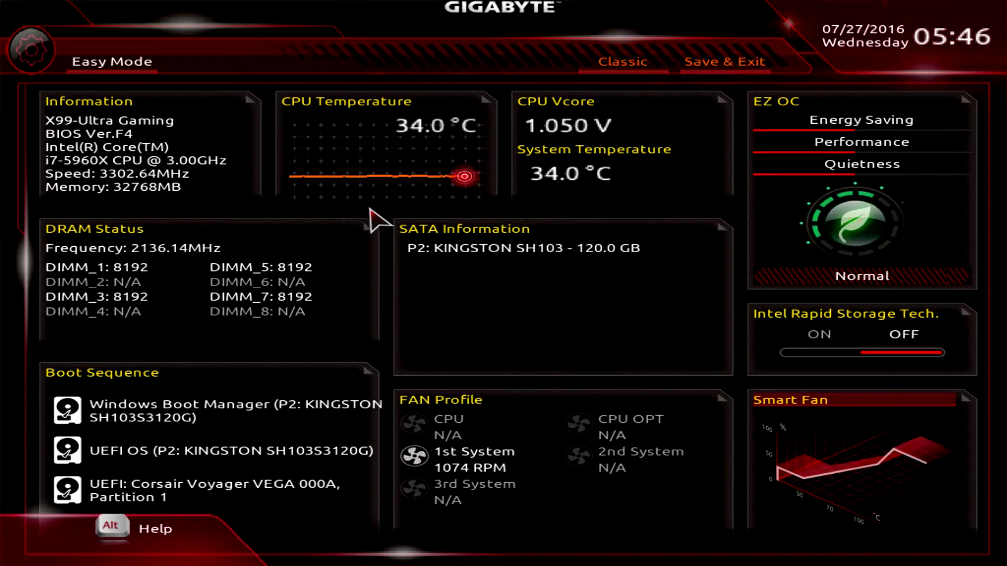
Toggle Classic mode and back, then cycle EZ OC through Performance and Saving to Normal.
{"action": "key", "text": "F2"}
{"action": "key", "text": "F2"}
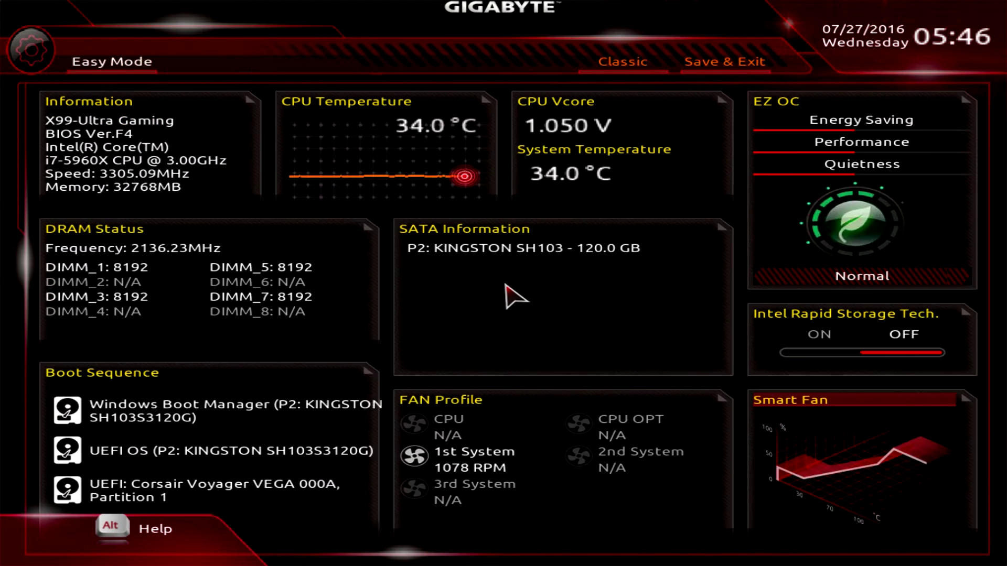
{"action": "key", "text": "F2"}
{"action": "key", "text": "F2"}
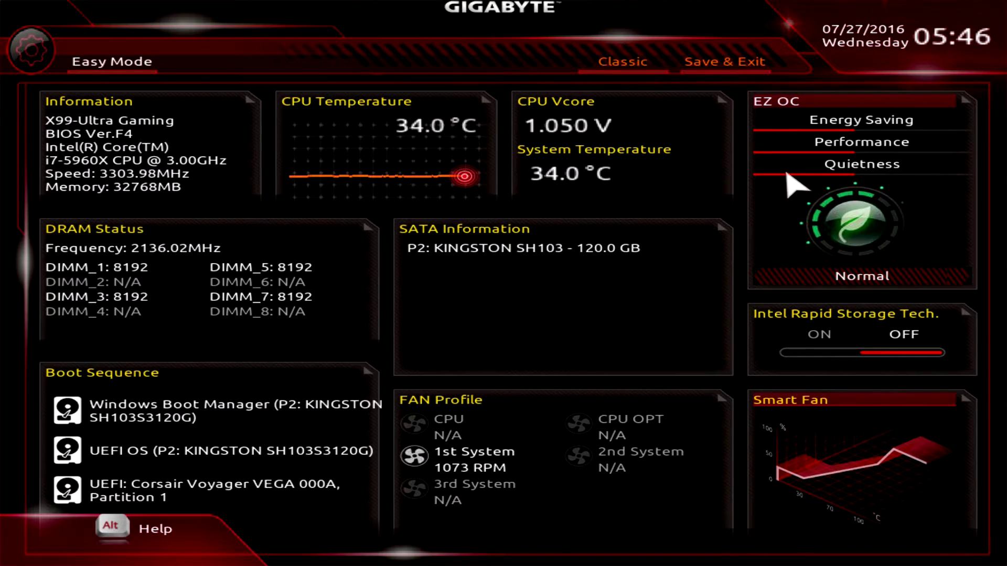
{"action": "left_click", "coordinate": [841, 104]}
{"action": "left_click", "coordinate": [841, 103]}
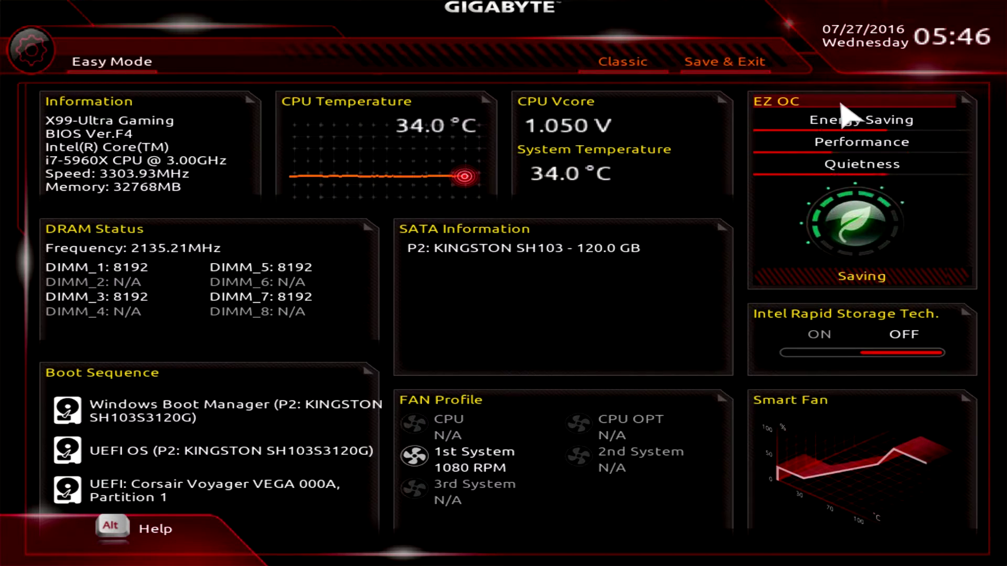
{"action": "left_click", "coordinate": [841, 103]}
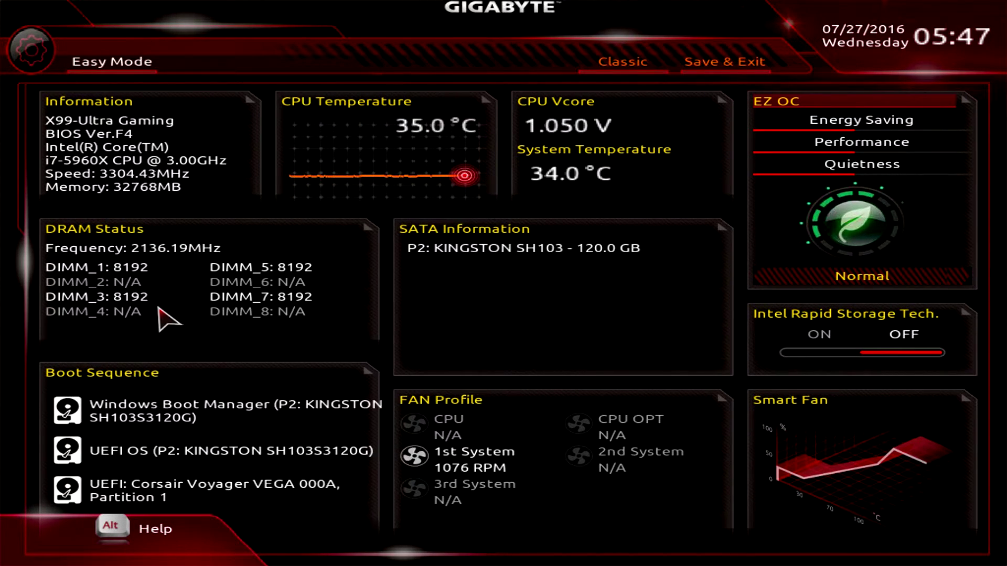
View the full boot sequence list and Smart Fan settings from the Easy Mode dashboard.
{"action": "left_click", "coordinate": [149, 379]}
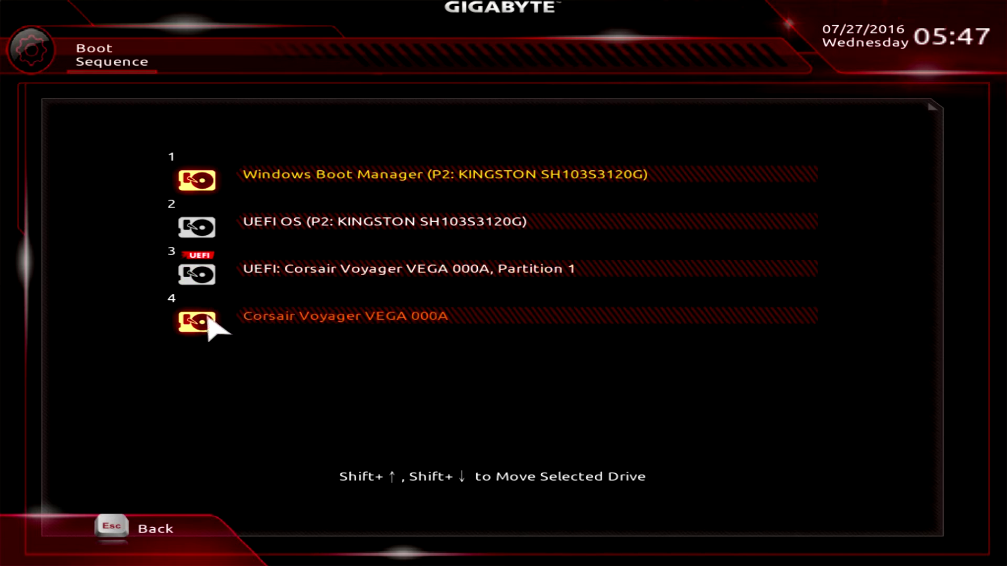
{"action": "key", "text": "Escape"}
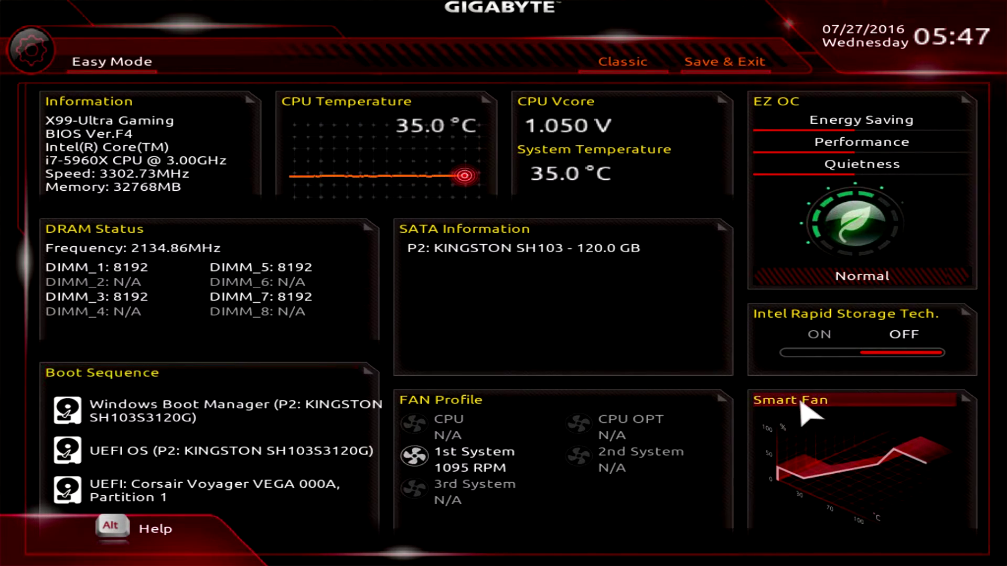
{"action": "left_click", "coordinate": [801, 404]}
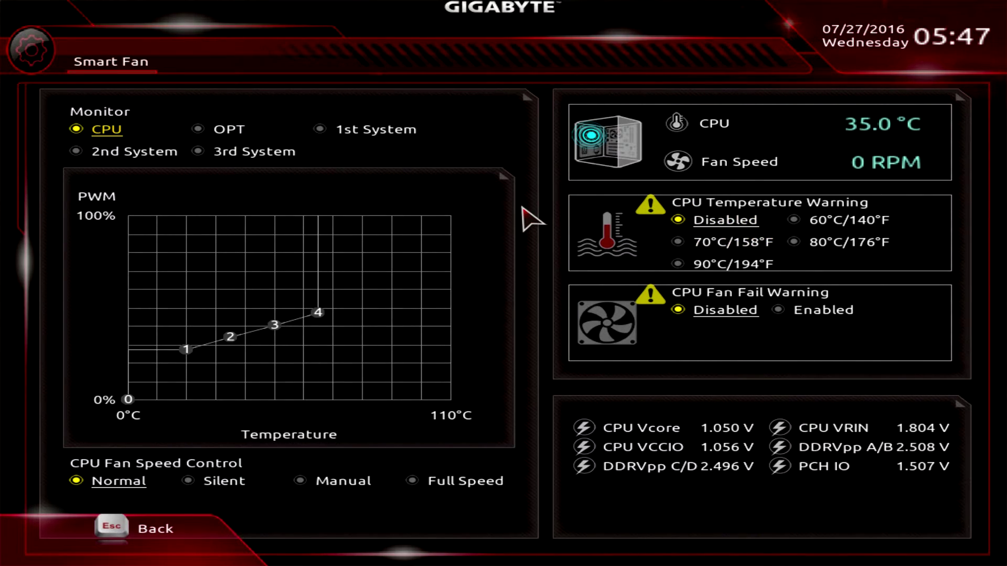
{"action": "key", "text": "Escape"}
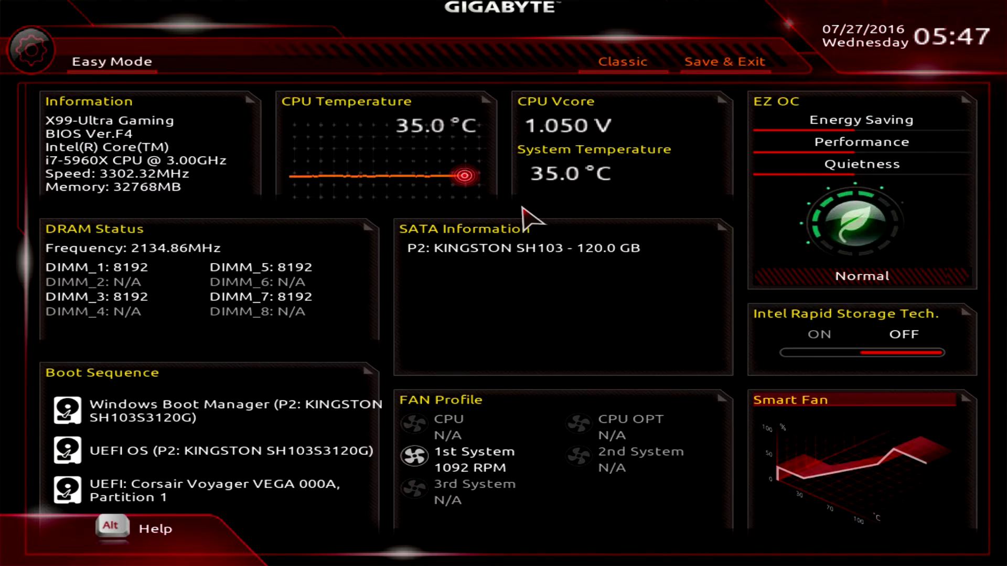
Switch to Classic mode, view the Smart Fan page and return to the M.I.T. list.
{"action": "left_click", "coordinate": [602, 72]}
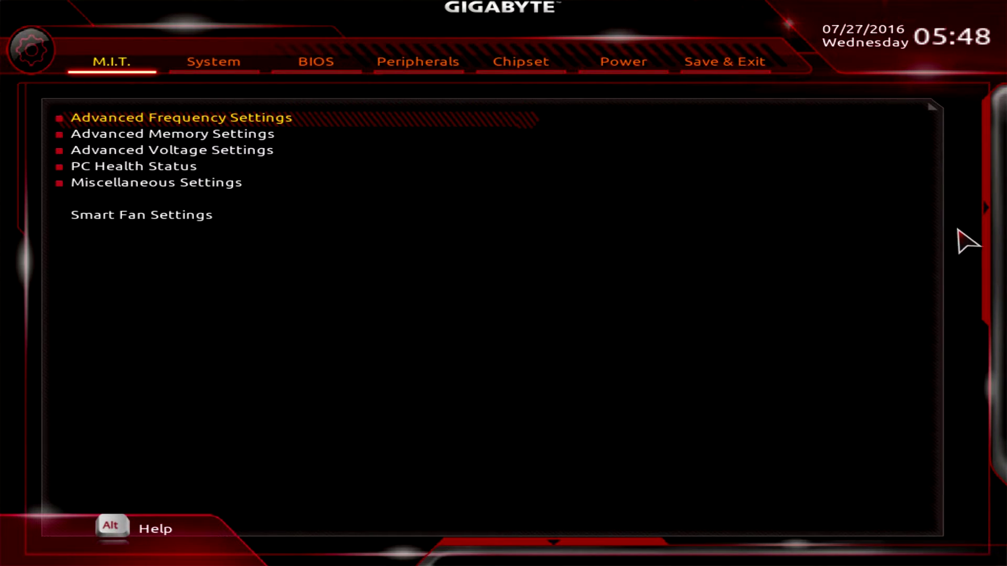
{"action": "mouse_move", "coordinate": [986, 215]}
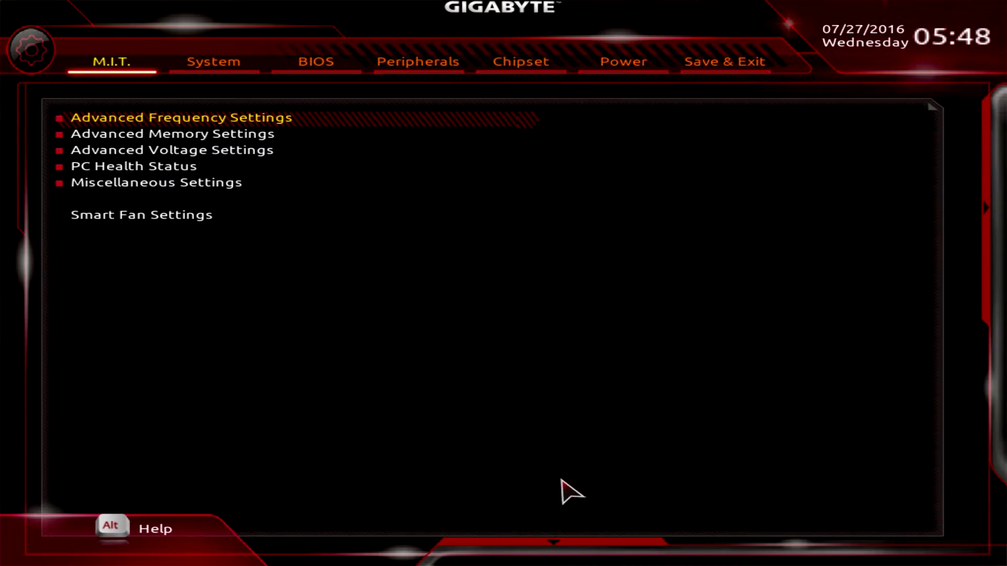
{"action": "mouse_move", "coordinate": [557, 546]}
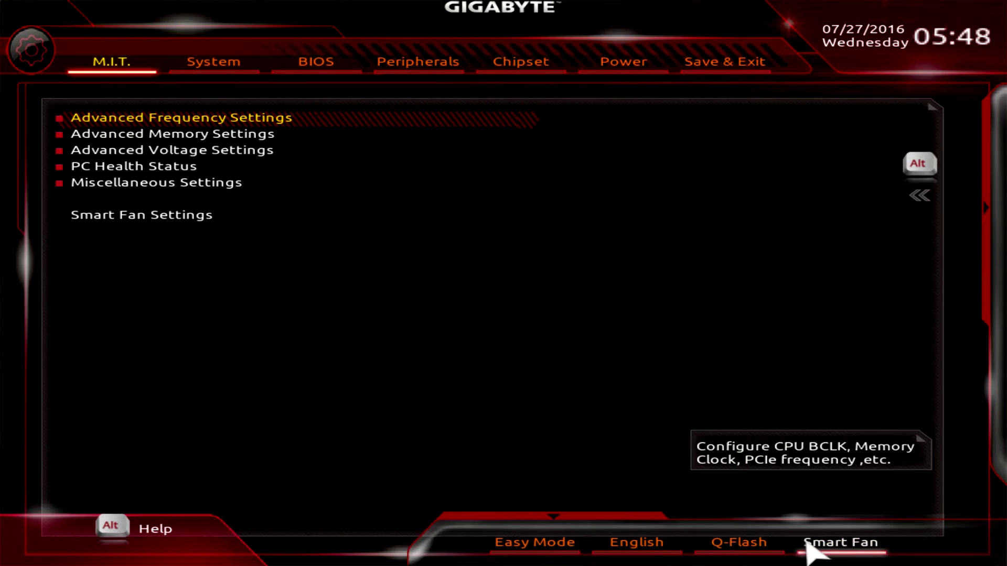
{"action": "left_click", "coordinate": [839, 543]}
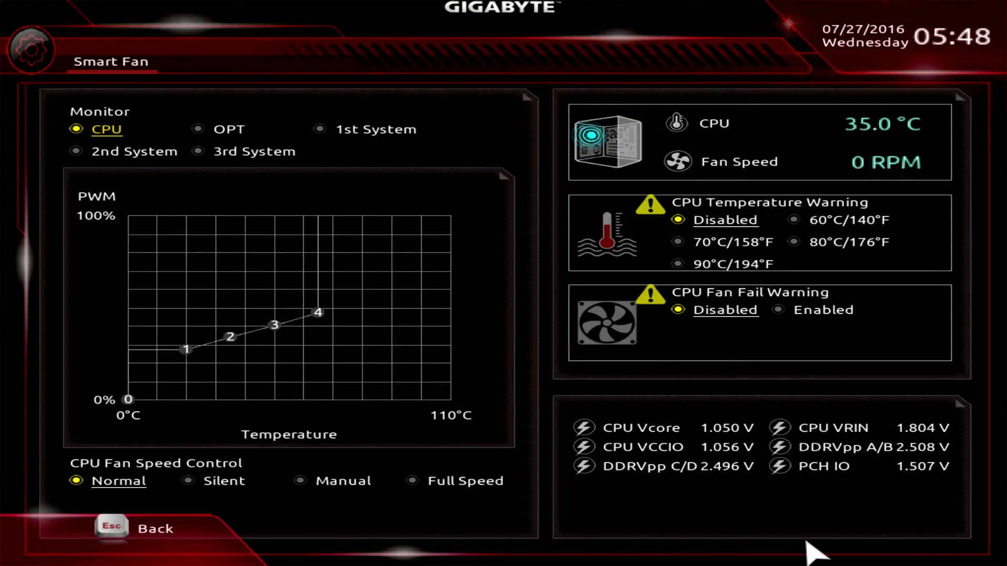
{"action": "key", "text": "Escape"}
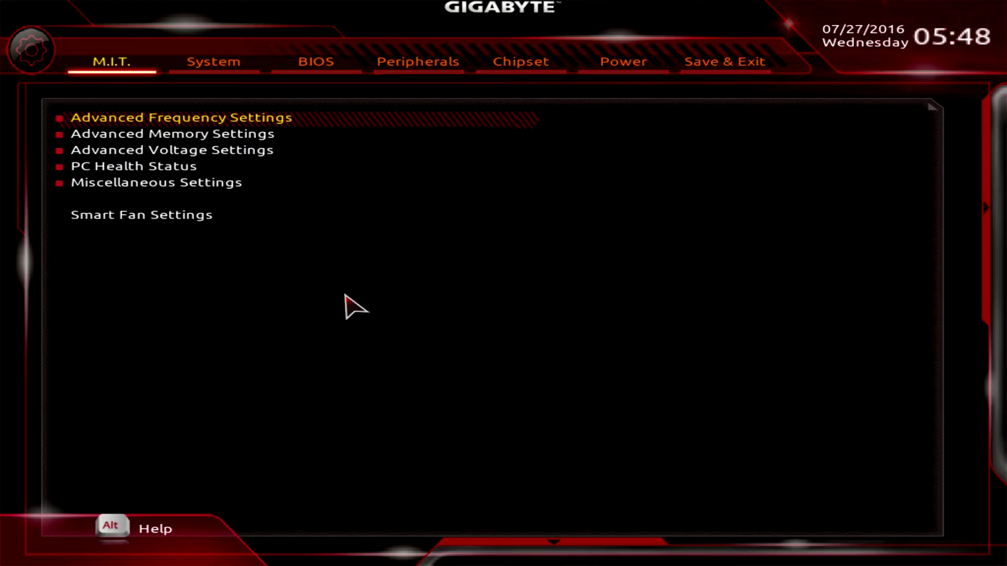
Open Advanced Frequency Settings and toggle CPU Base Clock to Manual and back to Auto.
{"action": "key", "text": "Return"}
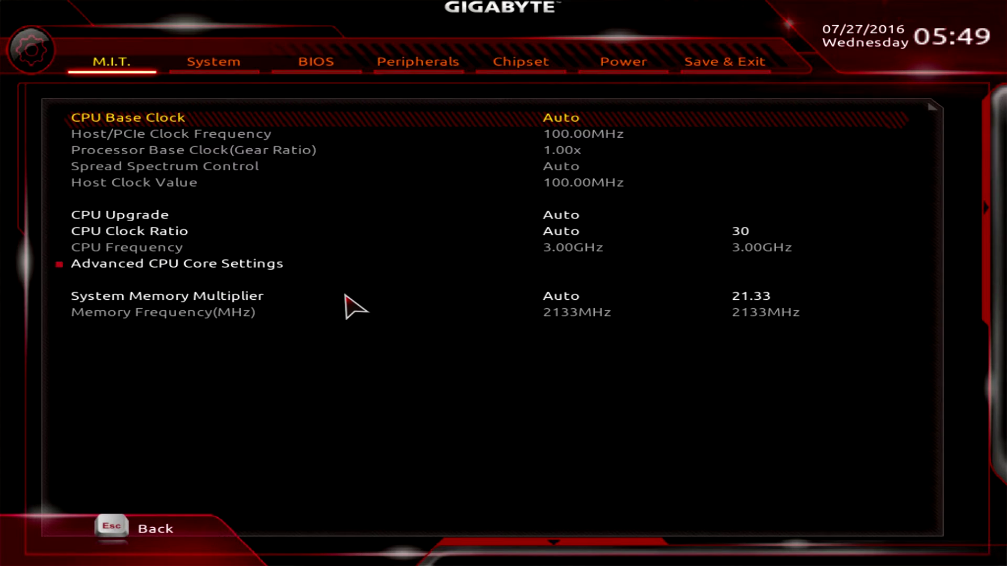
{"action": "key", "text": "plus"}
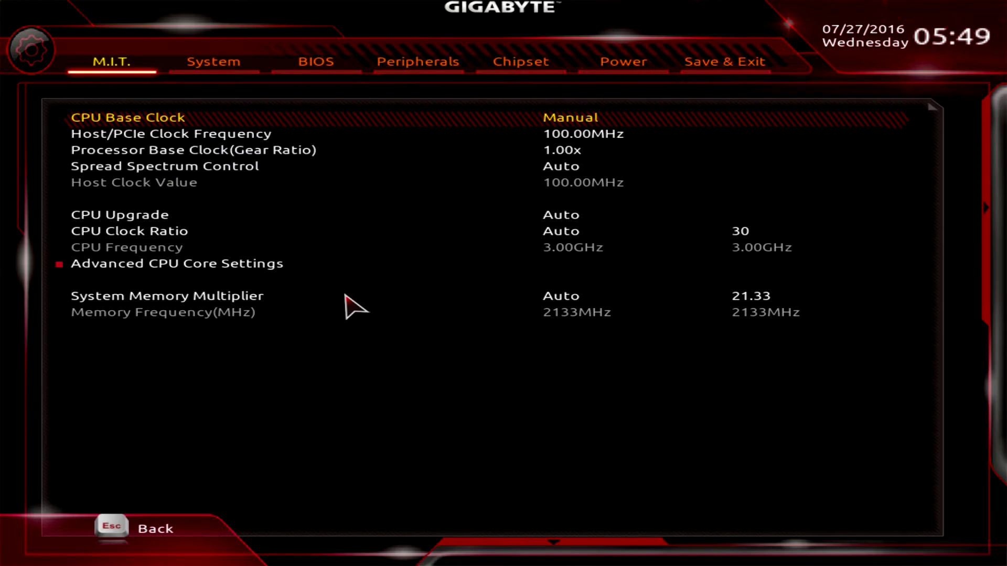
{"action": "key", "text": "Down"}
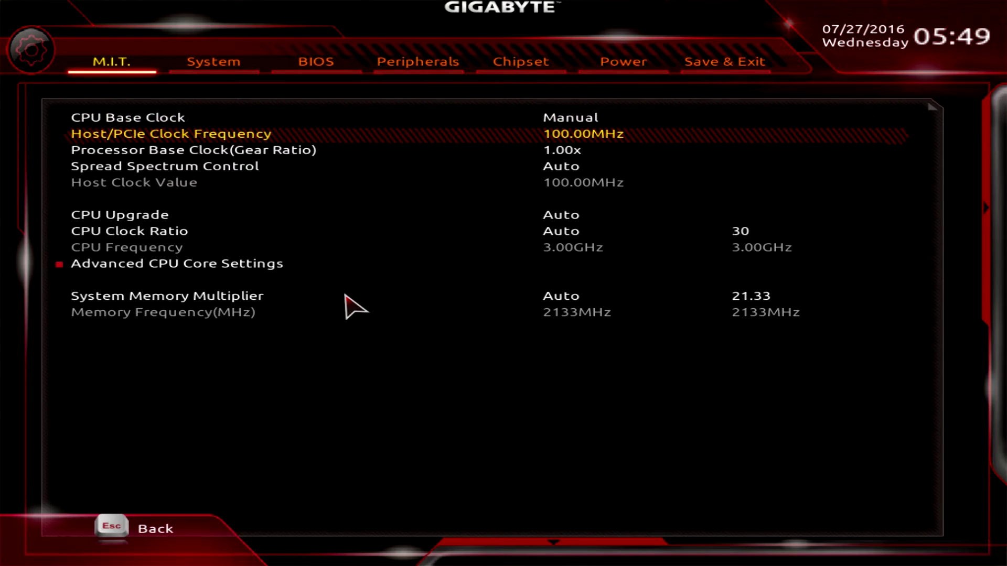
{"action": "key", "text": "Down"}
{"action": "key", "text": "Down"}
{"action": "key", "text": "Up"}
{"action": "key", "text": "Up"}
{"action": "key", "text": "Up"}
{"action": "key", "text": "minus"}
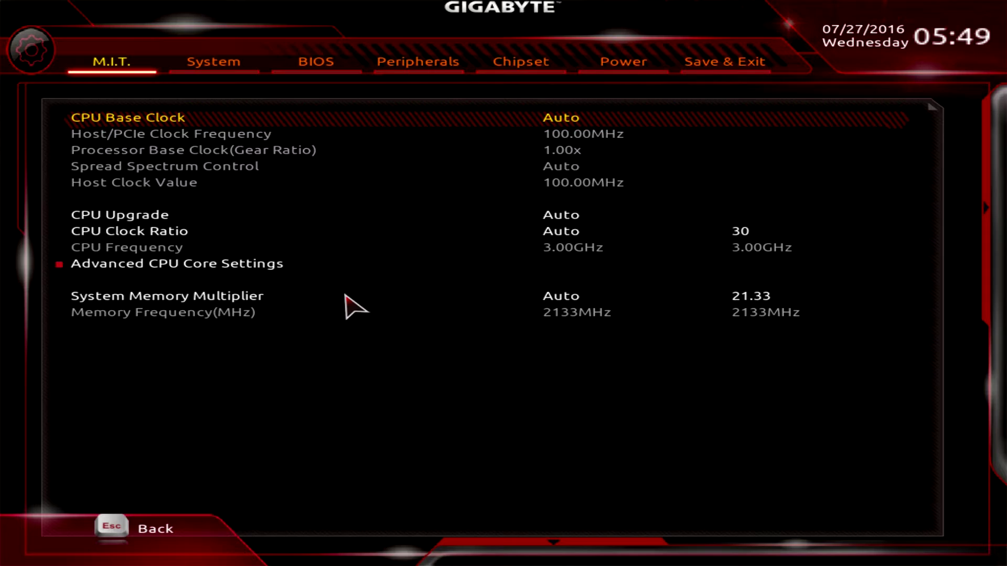
{"action": "key", "text": "Down"}
{"action": "key", "text": "Down"}
{"action": "key", "text": "Up"}
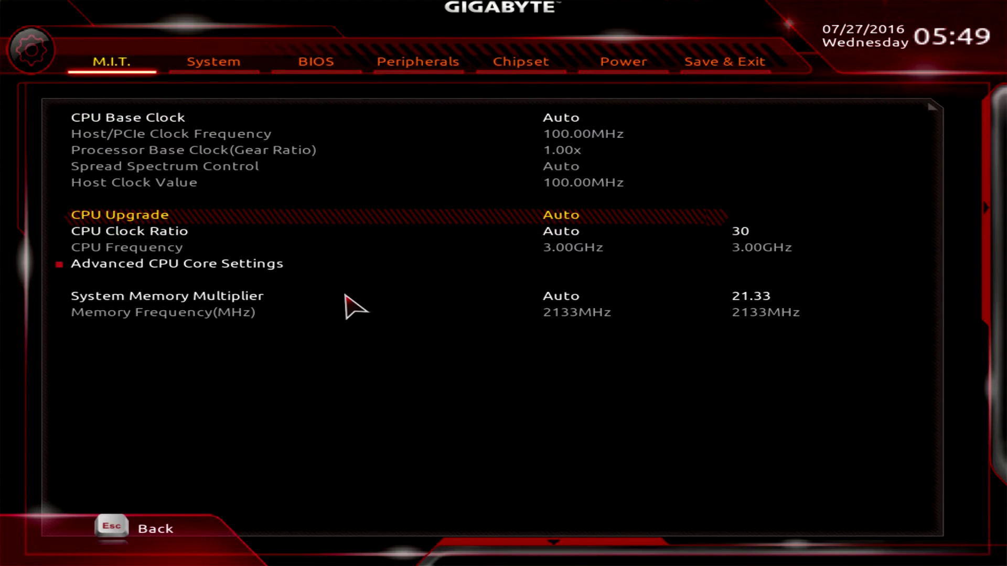
{"action": "key", "text": "Up"}
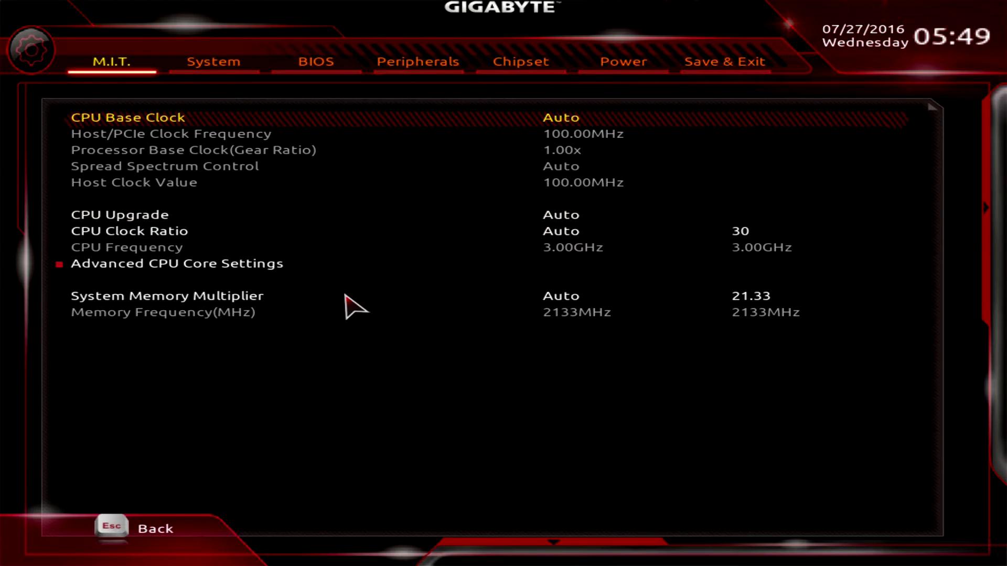
{"action": "key", "text": "Down"}
Browse CPU Upgrade presets (i7-5960X, i7-5930K), leave it on Auto, then select Advanced CPU Core Settings.
{"action": "key", "text": "Return"}
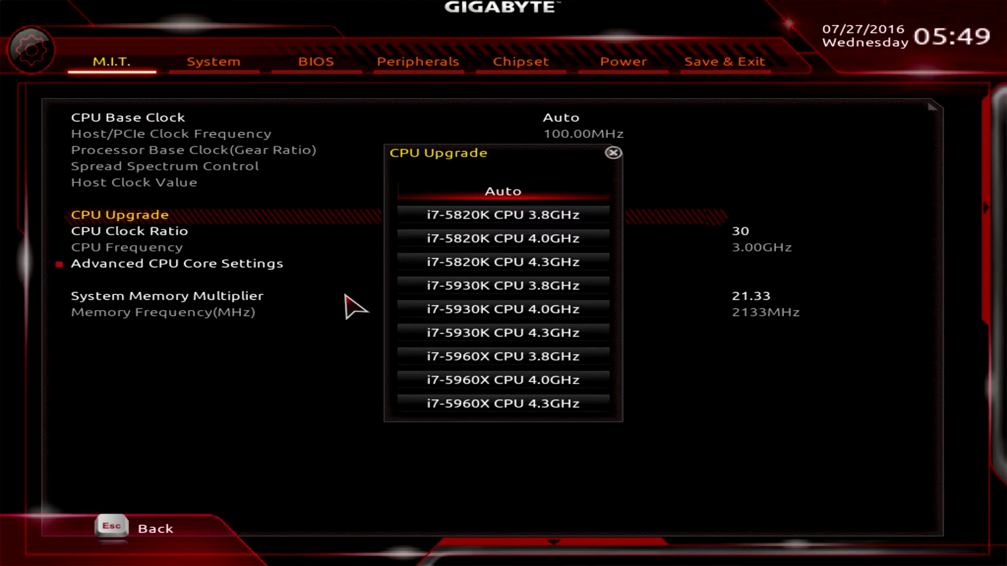
{"action": "key", "text": "Down"}
{"action": "key", "text": "Down"}
{"action": "key", "text": "Down"}
{"action": "key", "text": "Down"}
{"action": "key", "text": "Down"}
{"action": "key", "text": "Down"}
{"action": "key", "text": "Down"}
{"action": "key", "text": "Down"}
{"action": "key", "text": "Down"}
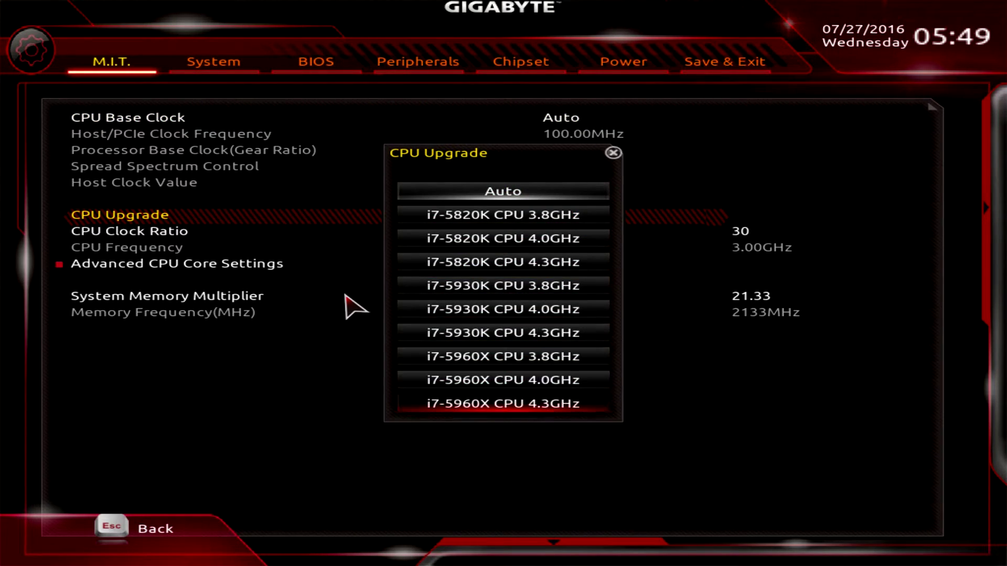
{"action": "key", "text": "Up"}
{"action": "key", "text": "Up"}
{"action": "key", "text": "Up"}
{"action": "key", "text": "Up"}
{"action": "key", "text": "Up"}
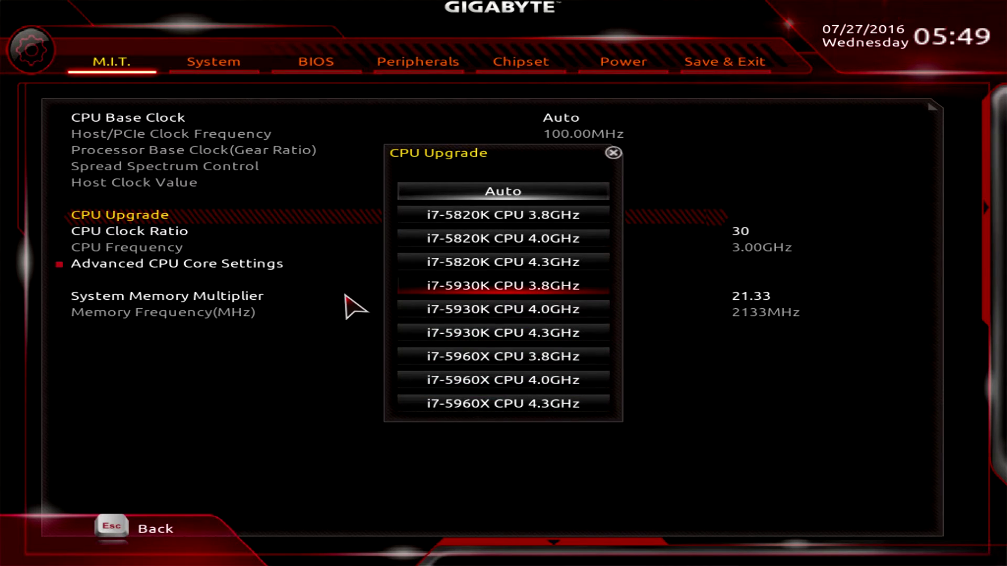
{"action": "key", "text": "Down"}
{"action": "key", "text": "Down"}
{"action": "key", "text": "Down"}
{"action": "key", "text": "Down"}
{"action": "key", "text": "Down"}
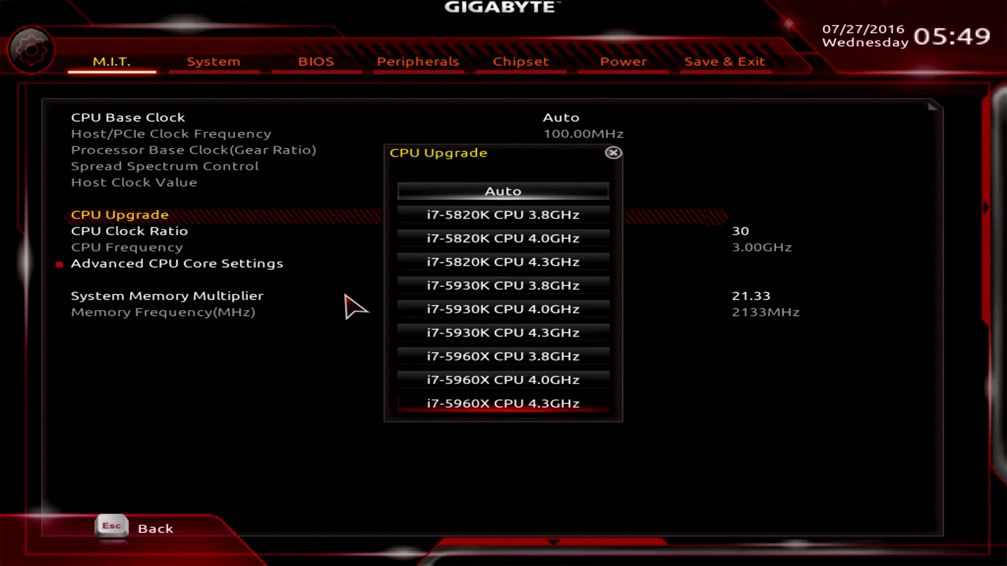
{"action": "key", "text": "Up"}
{"action": "key", "text": "Up"}
{"action": "key", "text": "Up"}
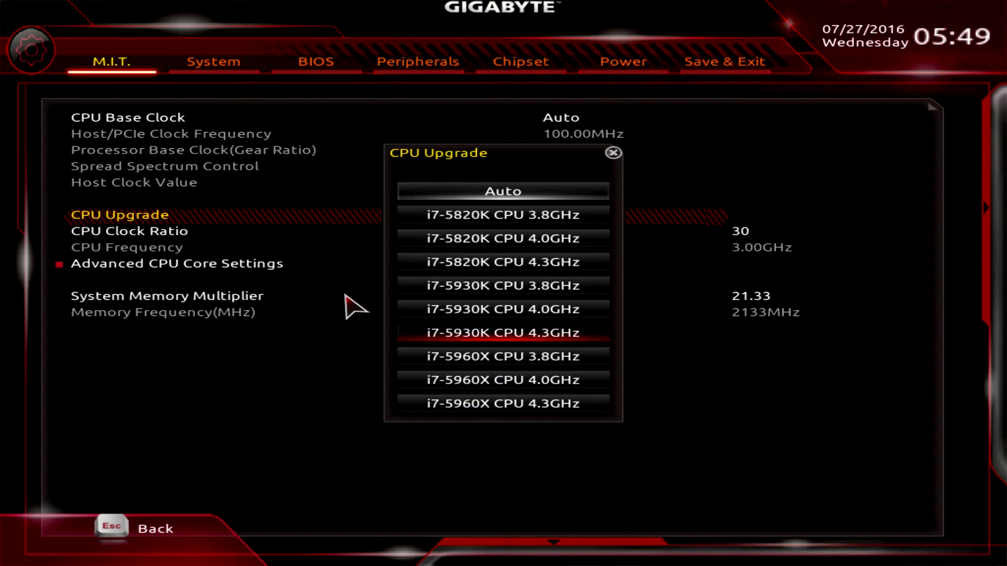
{"action": "key", "text": "Escape"}
{"action": "key", "text": "Down"}
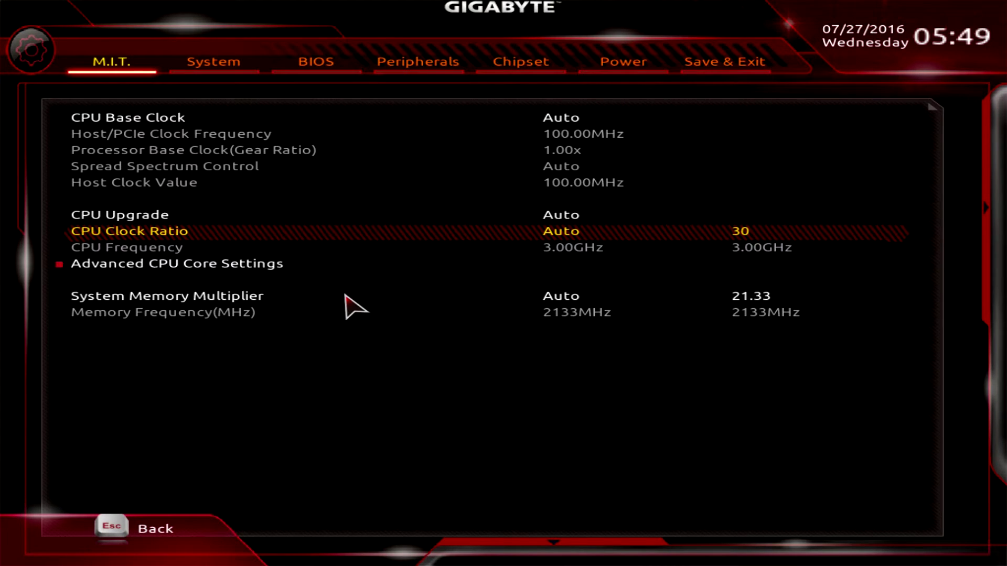
{"action": "key", "text": "Down"}
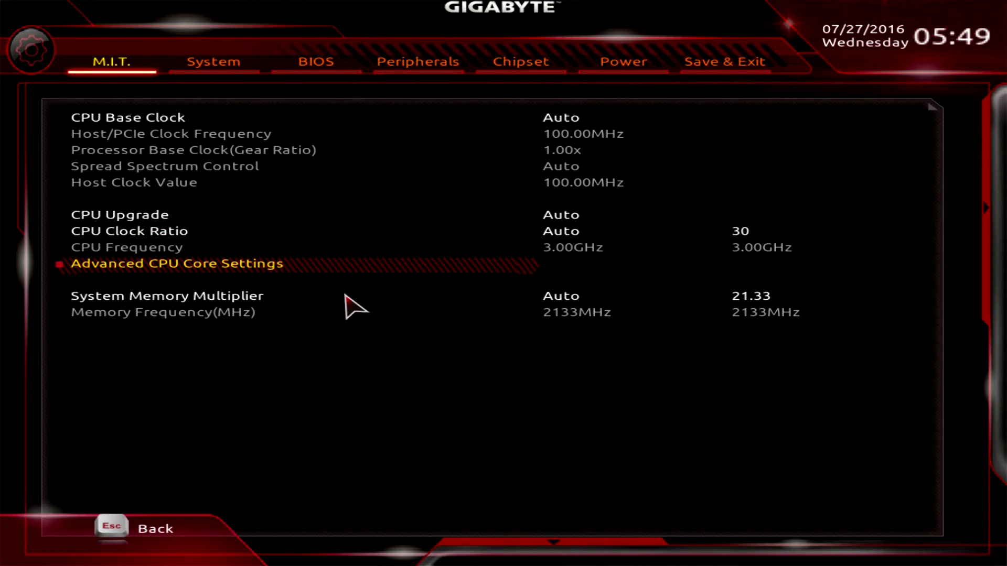
Open Advanced CPU Core Settings and set CPU Clock Ratio to 35.
{"action": "key", "text": "Return"}
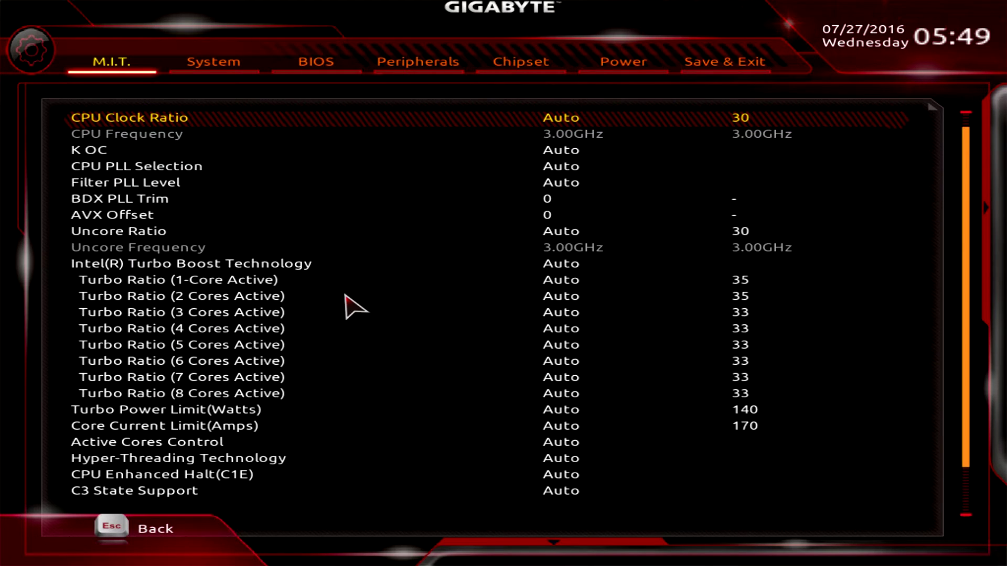
{"action": "key", "text": "Down"}
{"action": "key", "text": "Down"}
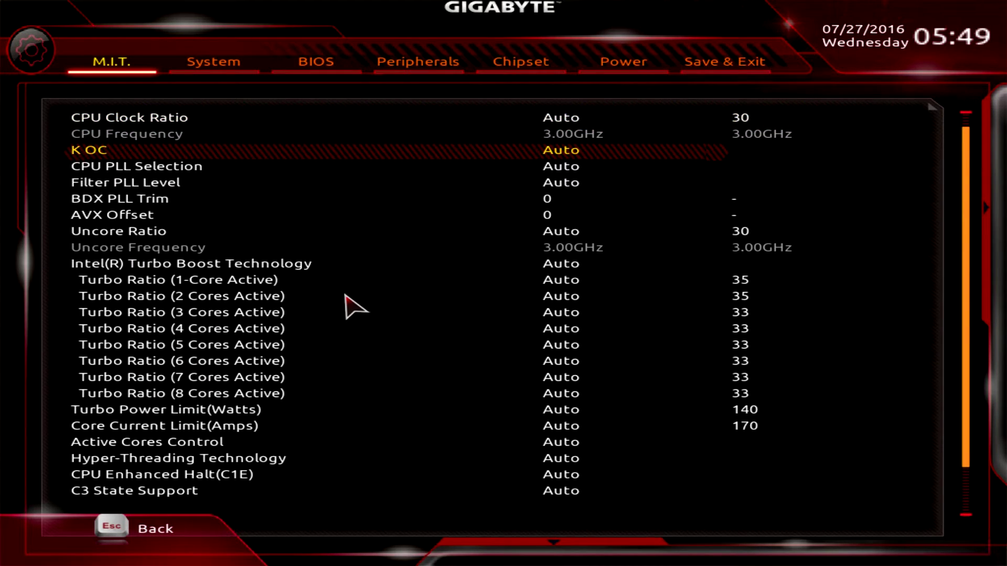
{"action": "key", "text": "Up"}
{"action": "key", "text": "Up"}
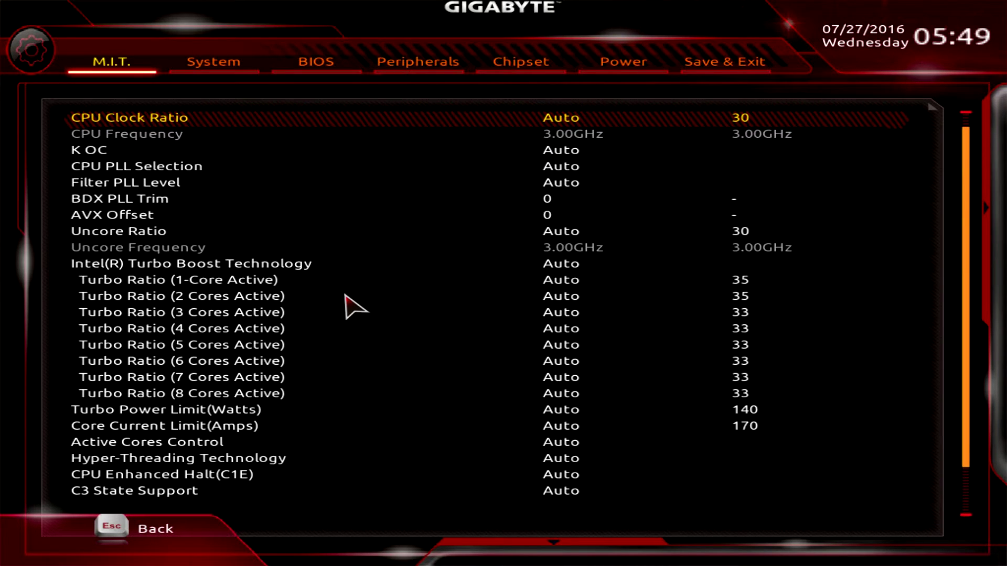
{"action": "type", "text": "35"}
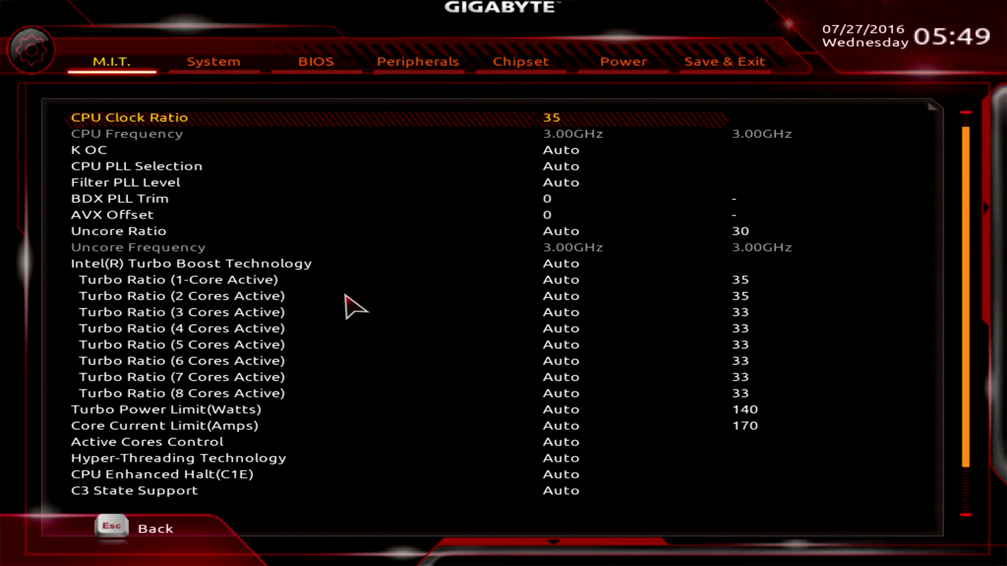
{"action": "key", "text": "Return"}
Step CPU Clock Ratio down and up, reset it to Auto, and back out to M.I.T.
{"action": "key", "text": "minus"}
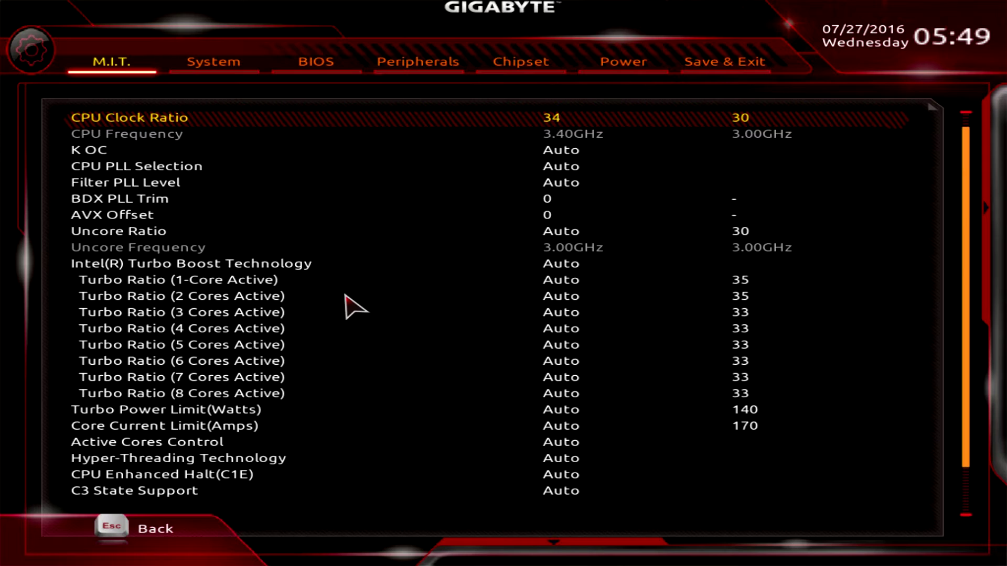
{"action": "key", "text": "minus"}
{"action": "key", "text": "minus"}
{"action": "key", "text": "plus"}
{"action": "key", "text": "plus"}
{"action": "key", "text": "plus"}
{"action": "key", "text": "plus"}
{"action": "key", "text": "plus"}
{"action": "key", "text": "plus"}
{"action": "key", "text": "plus"}
{"action": "key", "text": "plus"}
{"action": "type", "text": "au"}
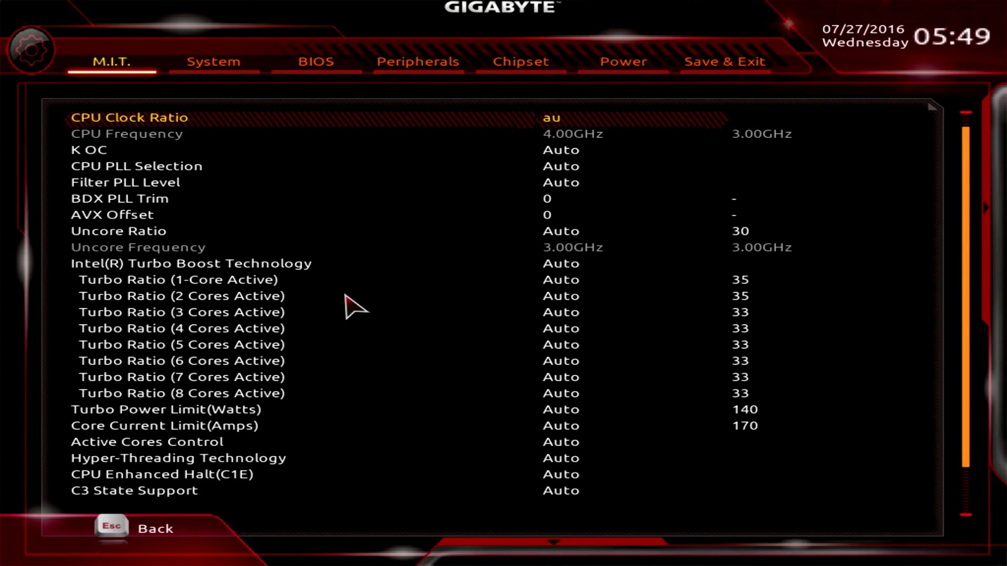
{"action": "type", "text": "to"}
{"action": "key", "text": "Return"}
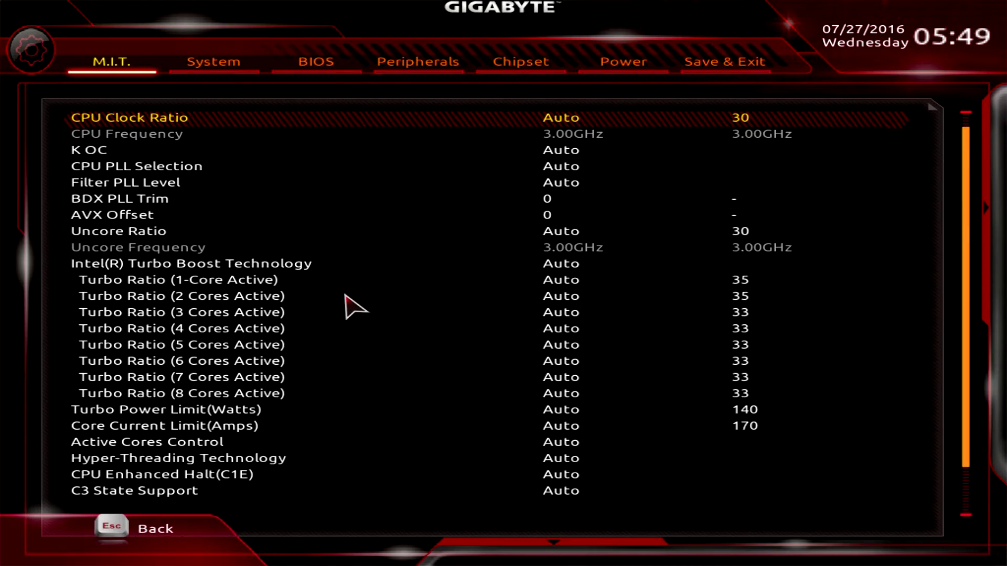
{"action": "key", "text": "Down"}
{"action": "key", "text": "Down"}
{"action": "key", "text": "Down"}
{"action": "key", "text": "Down"}
{"action": "key", "text": "Down"}
{"action": "key", "text": "Down"}
{"action": "key", "text": "Down"}
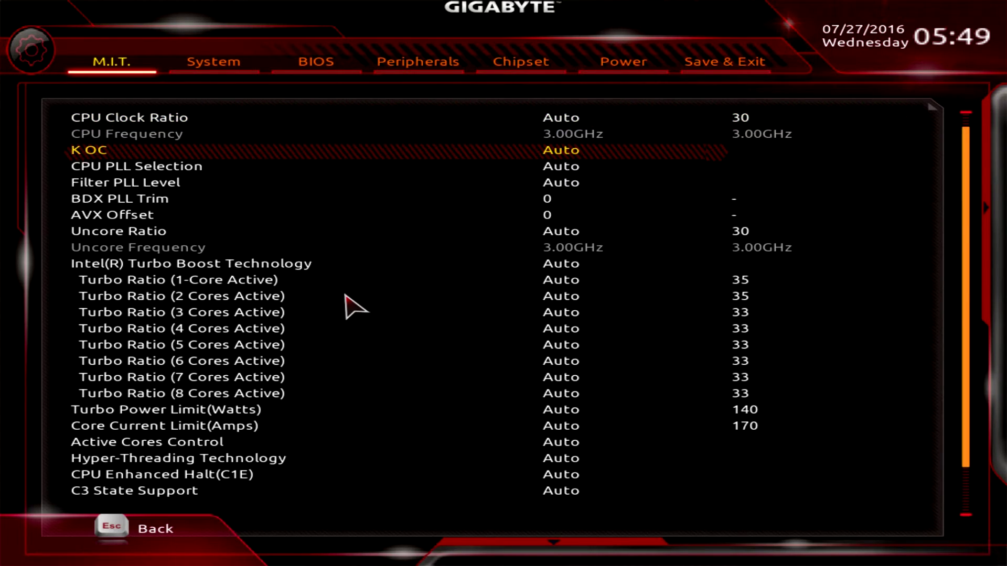
{"action": "key", "text": "Down"}
{"action": "key", "text": "Down"}
{"action": "key", "text": "Down"}
{"action": "key", "text": "Down"}
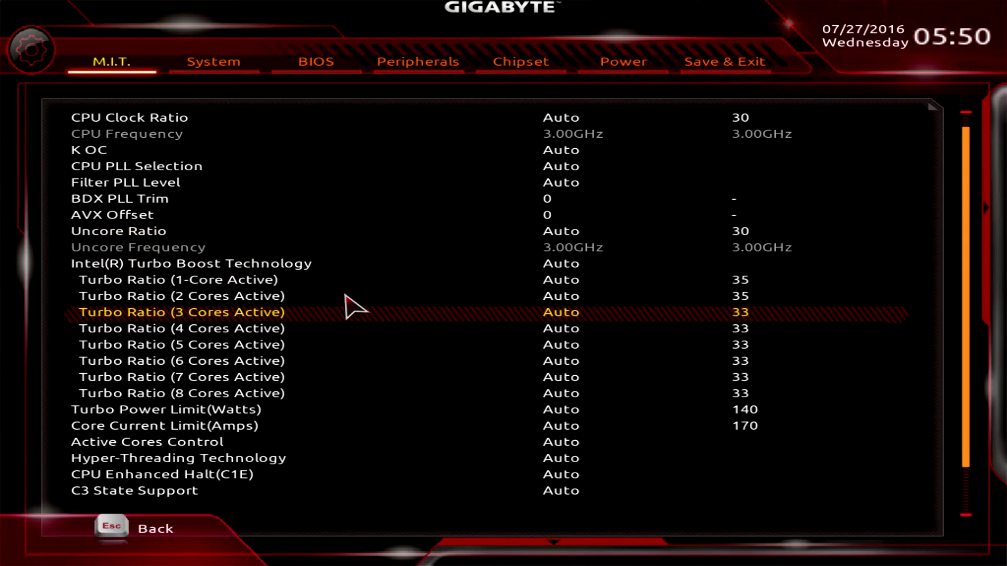
{"action": "key", "text": "Escape"}
{"action": "key", "text": "Escape"}
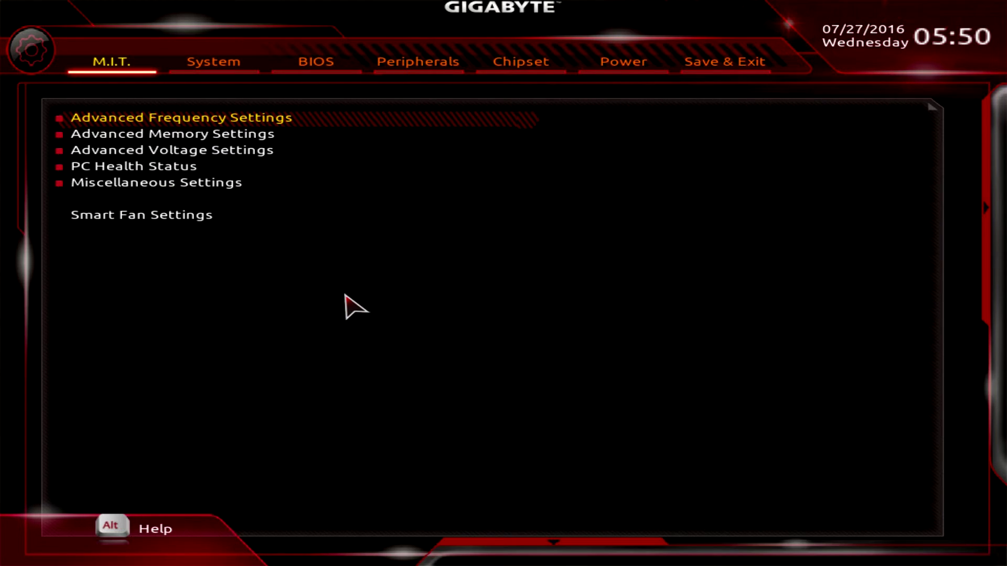
{"action": "key", "text": "Down"}
{"action": "key", "text": "Return"}
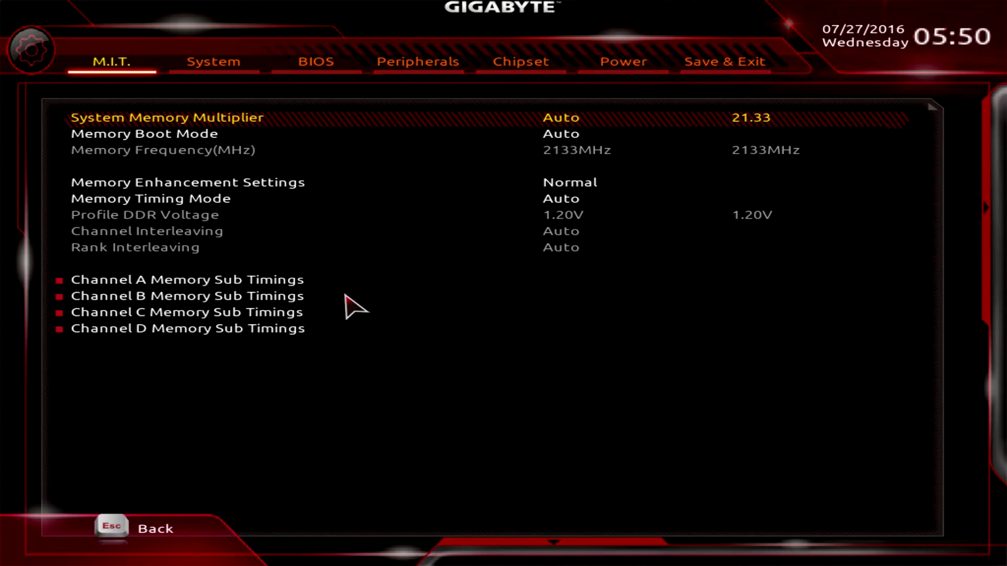
{"action": "key", "text": "Down"}
{"action": "key", "text": "Down"}
{"action": "key", "text": "Down"}
{"action": "key", "text": "Down"}
{"action": "key", "text": "Down"}
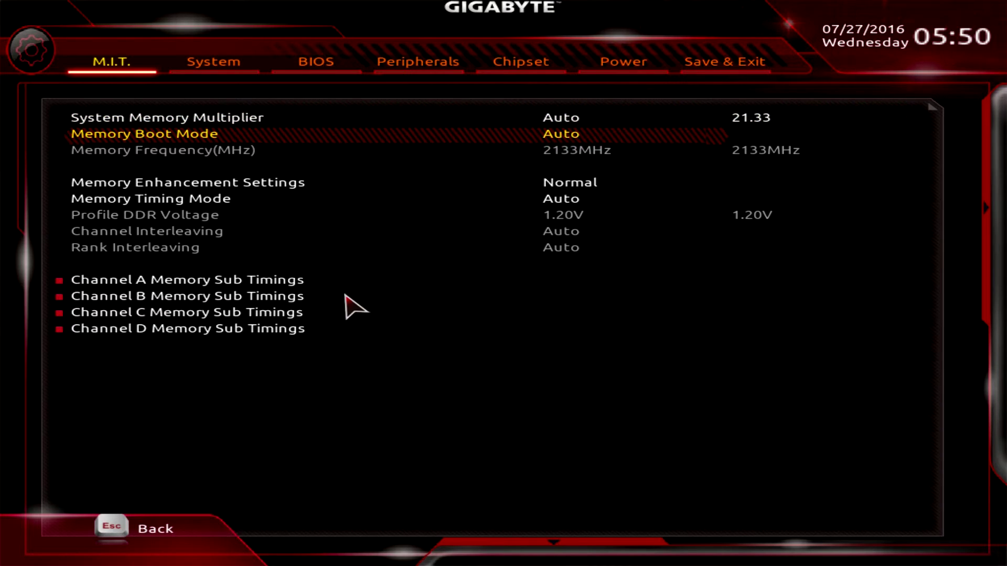
{"action": "key", "text": "Up"}
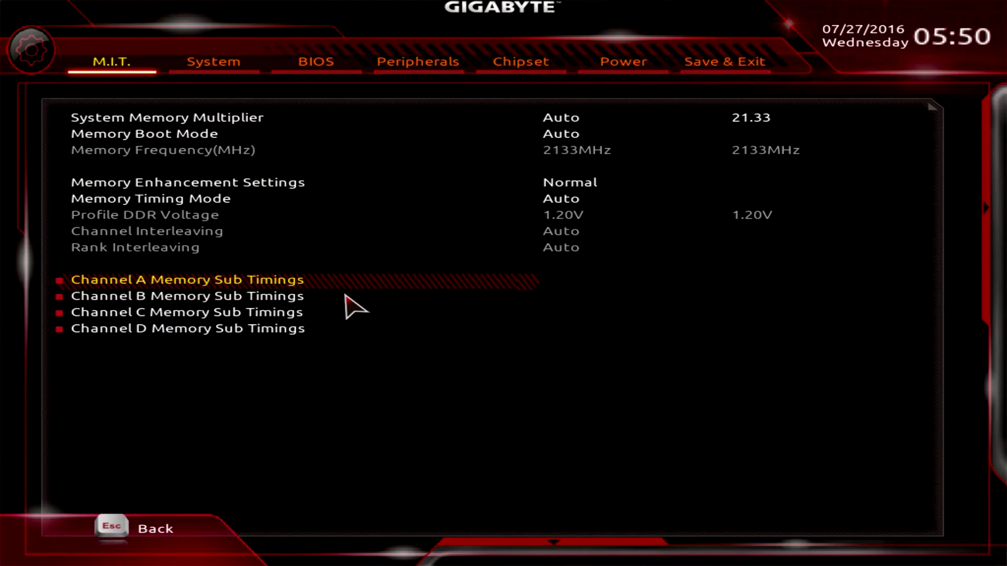
{"action": "key", "text": "Return"}
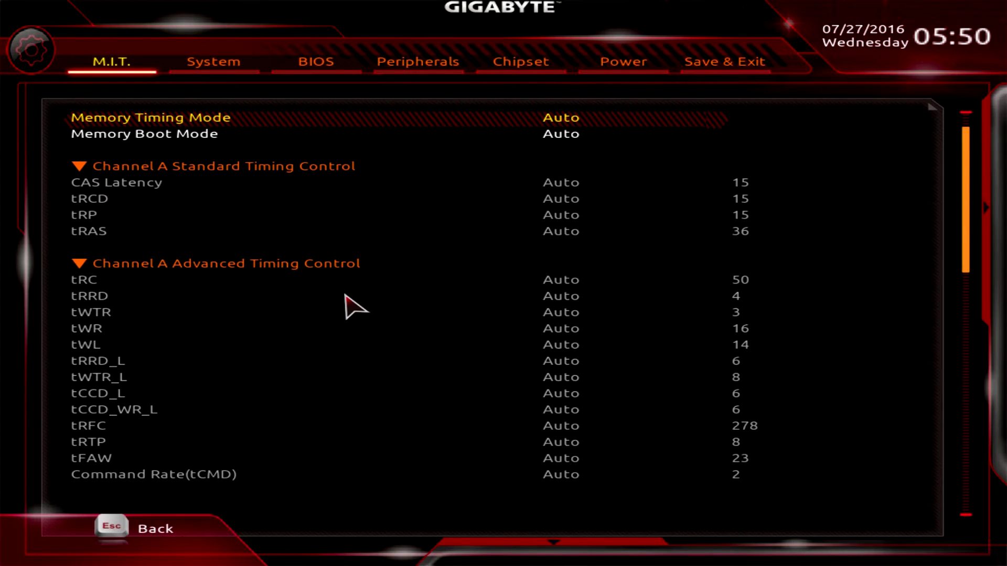
{"action": "key", "text": "Escape"}
{"action": "key", "text": "Escape"}
In Advanced Power Settings, cycle Loadline Calibration through Medium and Extreme back to Auto.
{"action": "key", "text": "Down"}
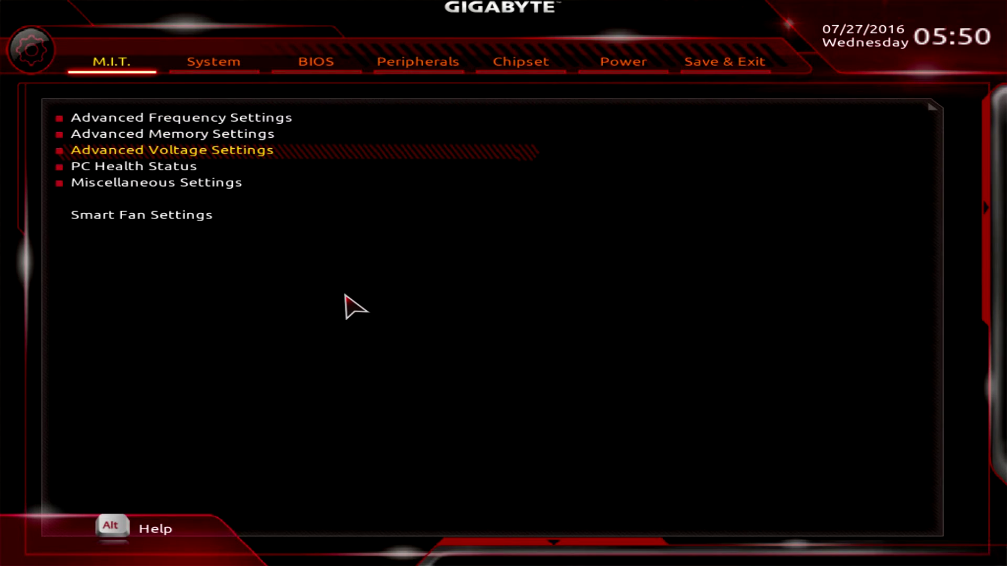
{"action": "key", "text": "Return"}
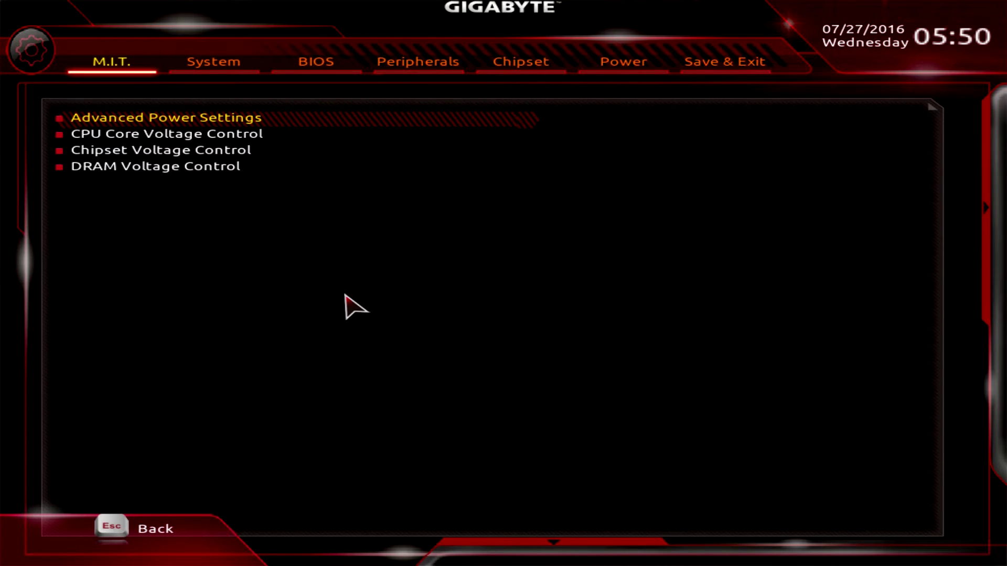
{"action": "key", "text": "Return"}
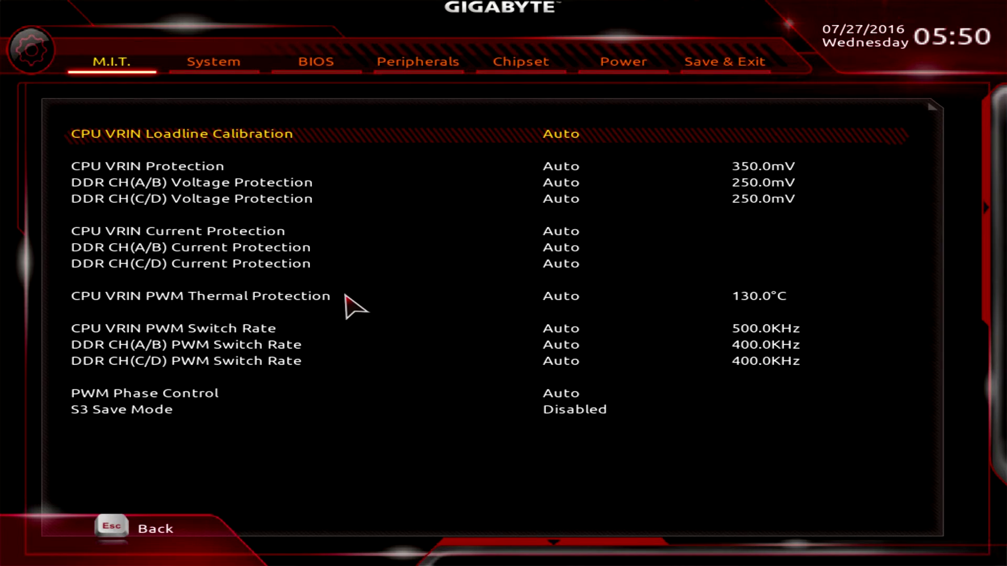
{"action": "key", "text": "plus"}
{"action": "key", "text": "plus"}
{"action": "key", "text": "plus"}
{"action": "key", "text": "plus"}
{"action": "key", "text": "plus"}
{"action": "key", "text": "plus"}
{"action": "key", "text": "plus"}
{"action": "key", "text": "minus"}
{"action": "key", "text": "minus"}
{"action": "key", "text": "minus"}
{"action": "key", "text": "minus"}
{"action": "key", "text": "minus"}
{"action": "key", "text": "minus"}
{"action": "key", "text": "minus"}
{"action": "key", "text": "plus"}
{"action": "key", "text": "minus"}
{"action": "key", "text": "Escape"}
Browse the CPU Core, Chipset and DRAM voltage control pages, leaving them on Auto.
{"action": "key", "text": "Down"}
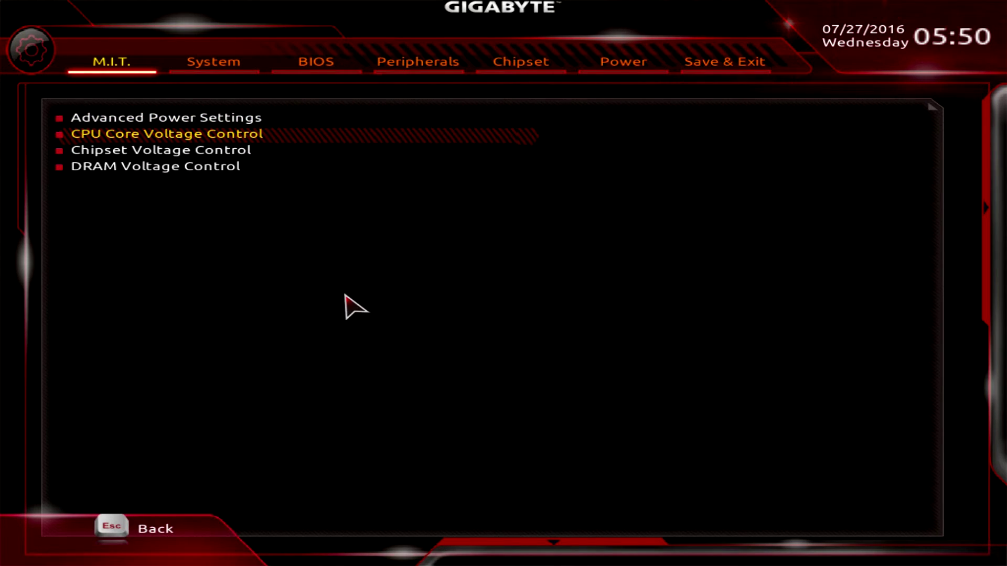
{"action": "key", "text": "Return"}
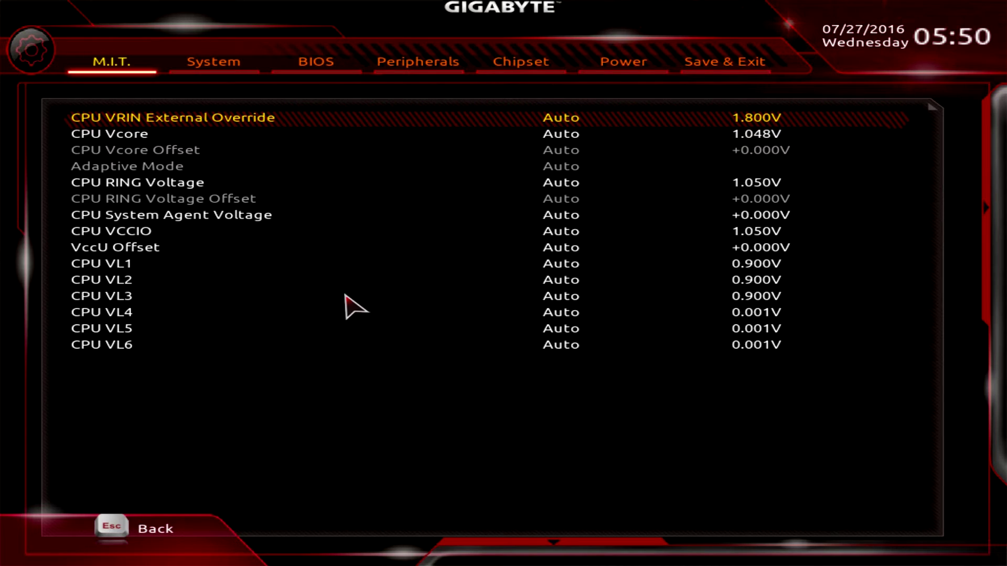
{"action": "key", "text": "Escape"}
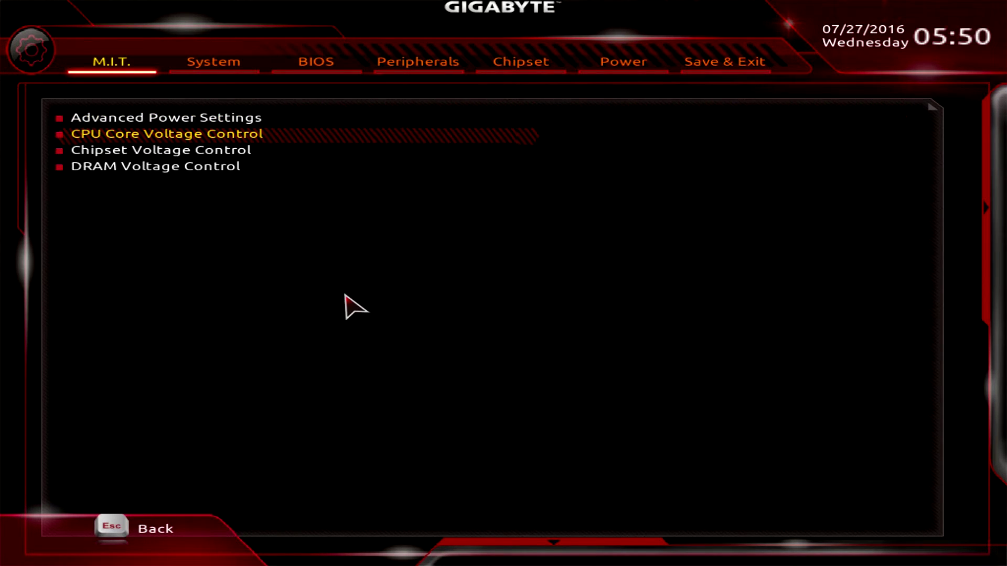
{"action": "key", "text": "Down"}
{"action": "key", "text": "Return"}
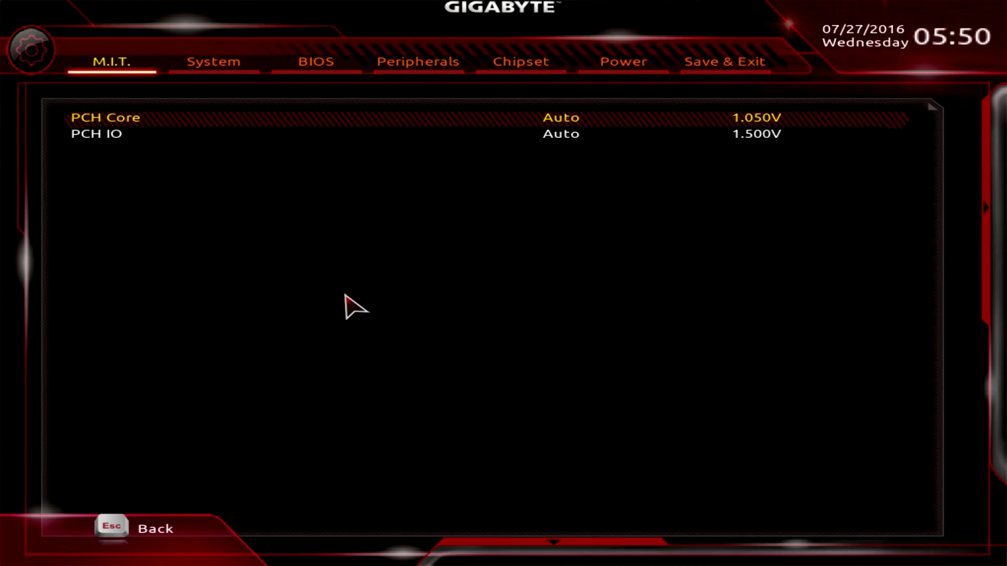
{"action": "key", "text": "Escape"}
{"action": "key", "text": "Down"}
{"action": "key", "text": "Return"}
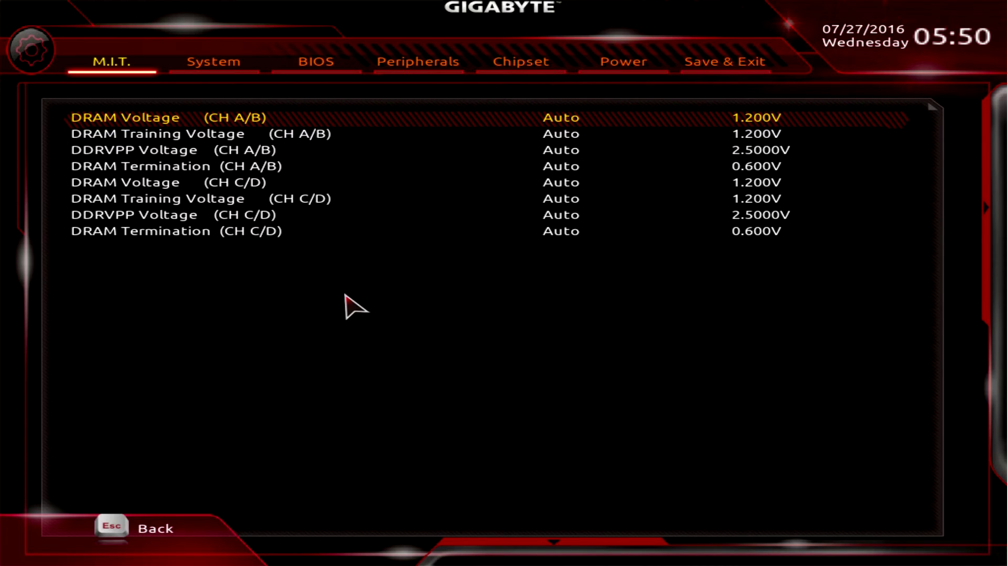
{"action": "key", "text": "Escape"}
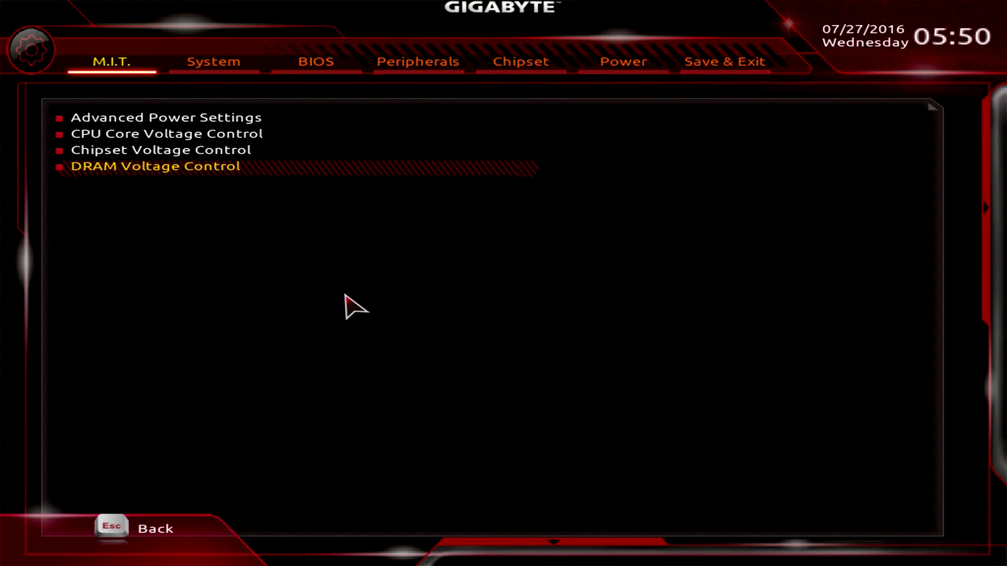
{"action": "key", "text": "Up"}
{"action": "key", "text": "Up"}
{"action": "key", "text": "Down"}
{"action": "key", "text": "Down"}
{"action": "key", "text": "Escape"}
View the PC Health Status voltage readings and the Miscellaneous Settings page.
{"action": "key", "text": "Down"}
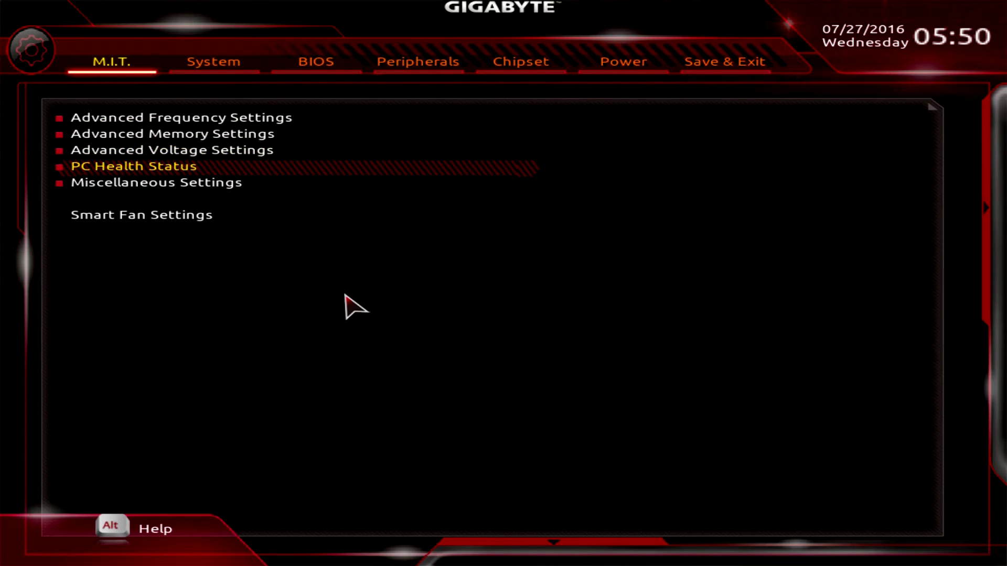
{"action": "key", "text": "Return"}
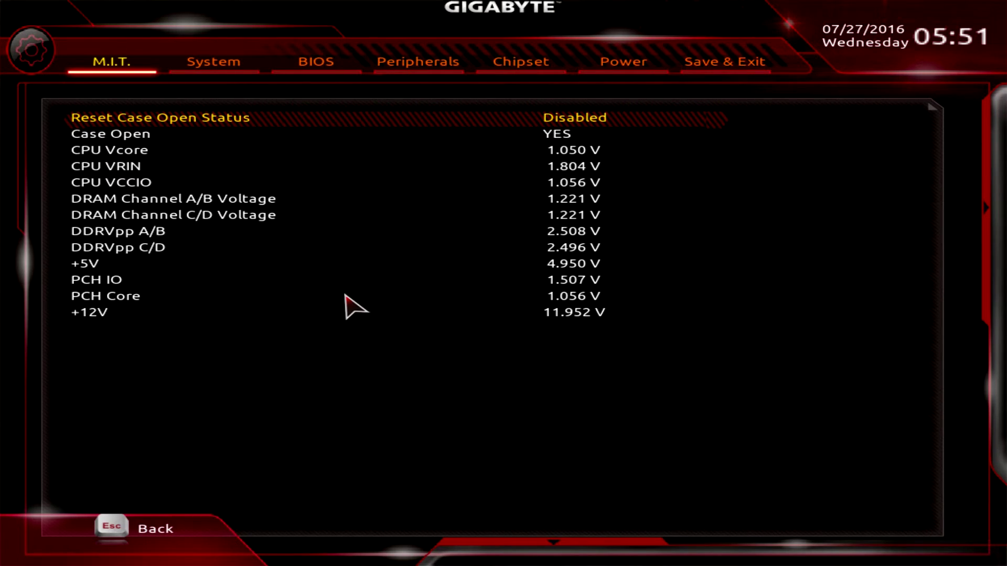
{"action": "key", "text": "Escape"}
{"action": "key", "text": "Down"}
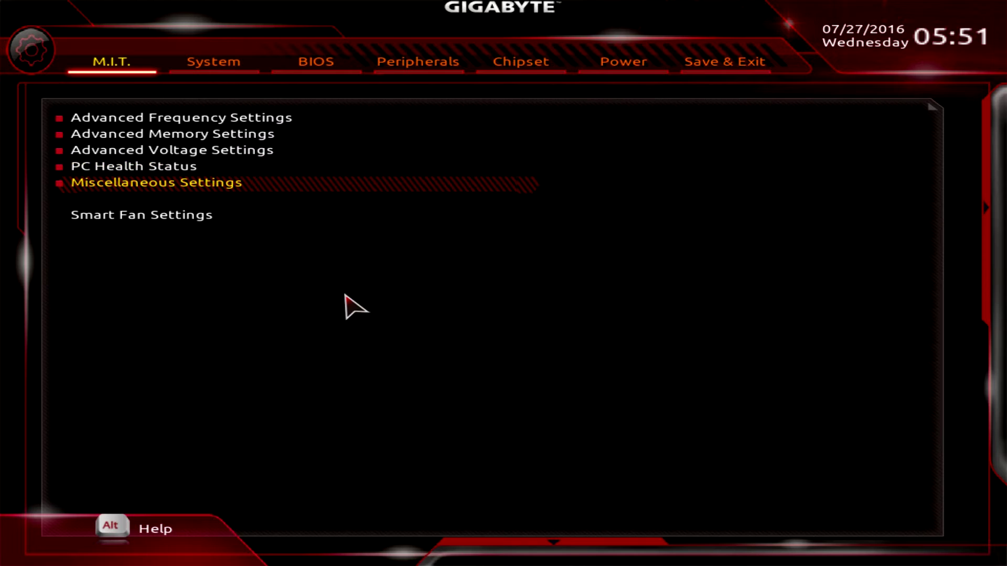
{"action": "key", "text": "Return"}
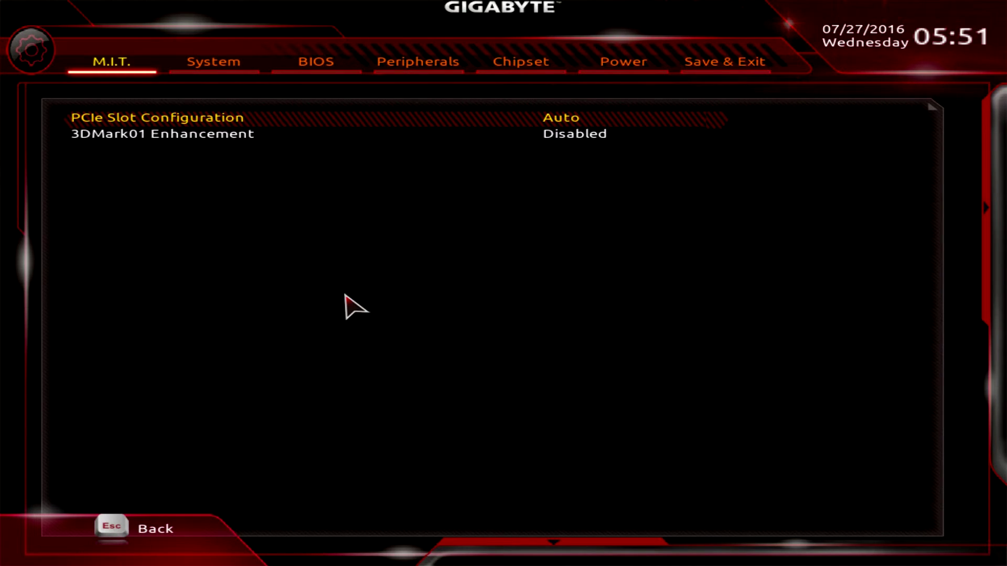
{"action": "key", "text": "Down"}
{"action": "key", "text": "Up"}
{"action": "key", "text": "Down"}
{"action": "key", "text": "Escape"}
Check the Smart Fan Settings page, then move on to the System tab.
{"action": "key", "text": "Down"}
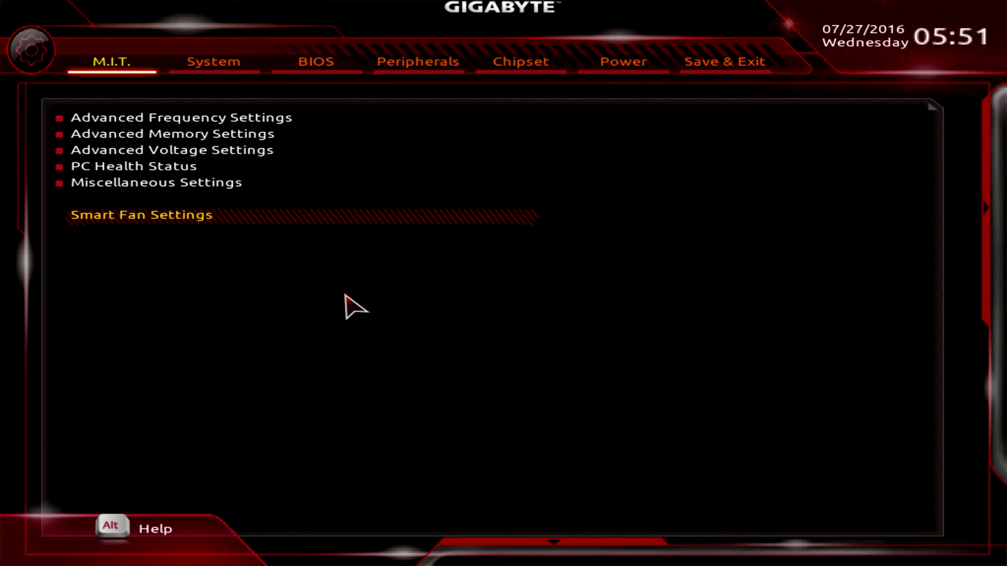
{"action": "key", "text": "Return"}
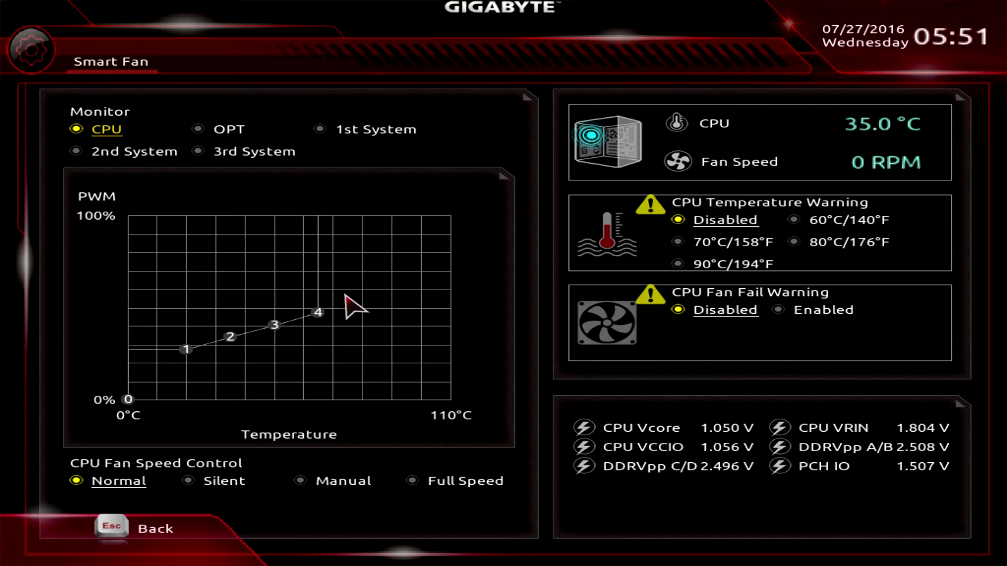
{"action": "key", "text": "Escape"}
{"action": "key", "text": "Right"}
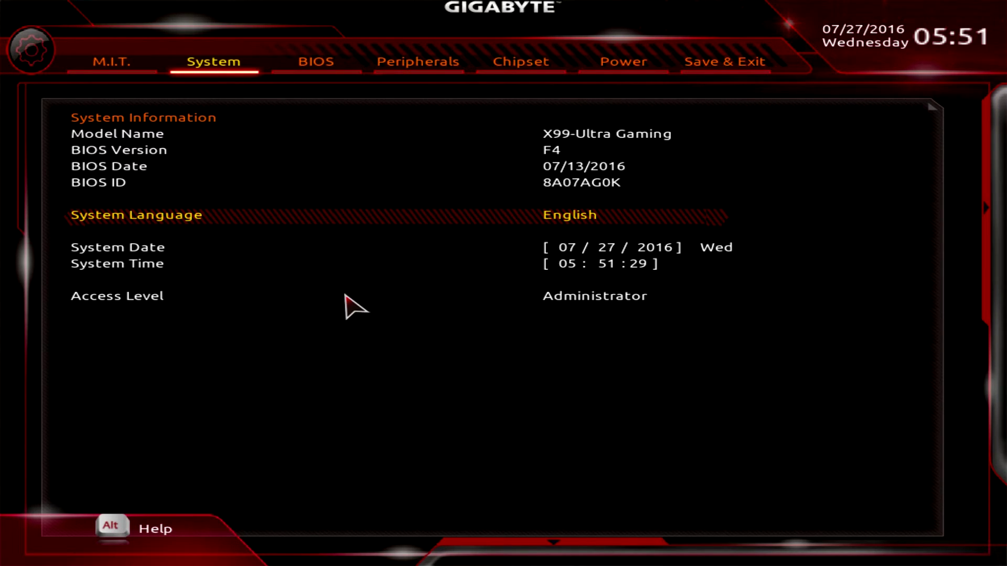
Answer No to the Exit Without Saving prompt and move to the BIOS tab.
{"action": "key", "text": "Down"}
{"action": "key", "text": "Down"}
{"action": "key", "text": "Down"}
{"action": "key", "text": "Down"}
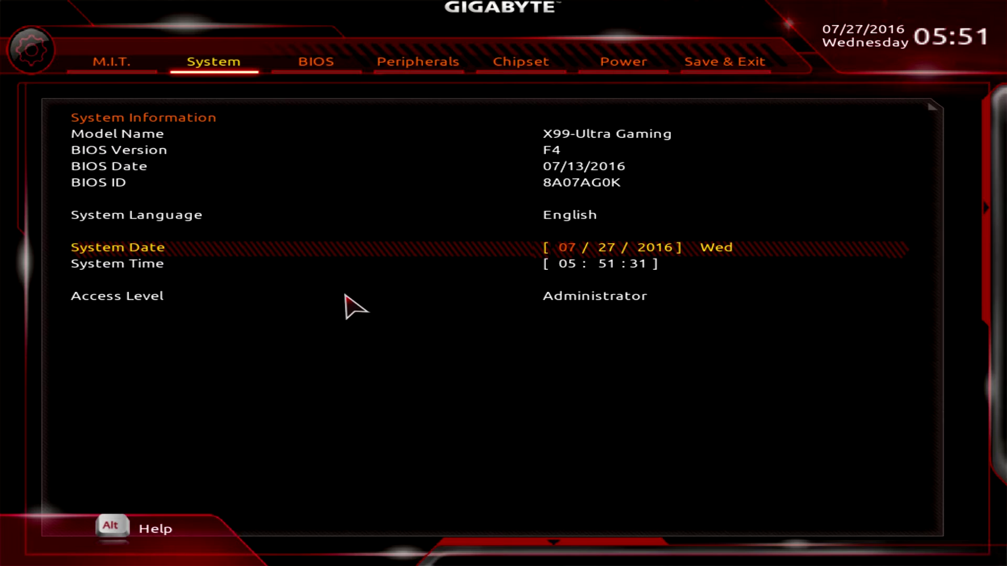
{"action": "key", "text": "Escape"}
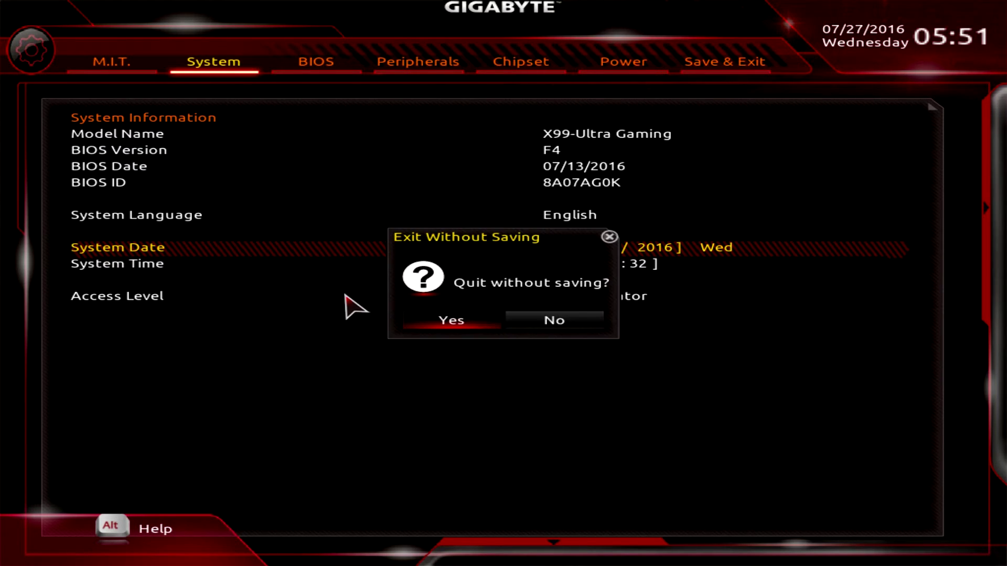
{"action": "key", "text": "Right"}
{"action": "key", "text": "Return"}
{"action": "key", "text": "Right"}
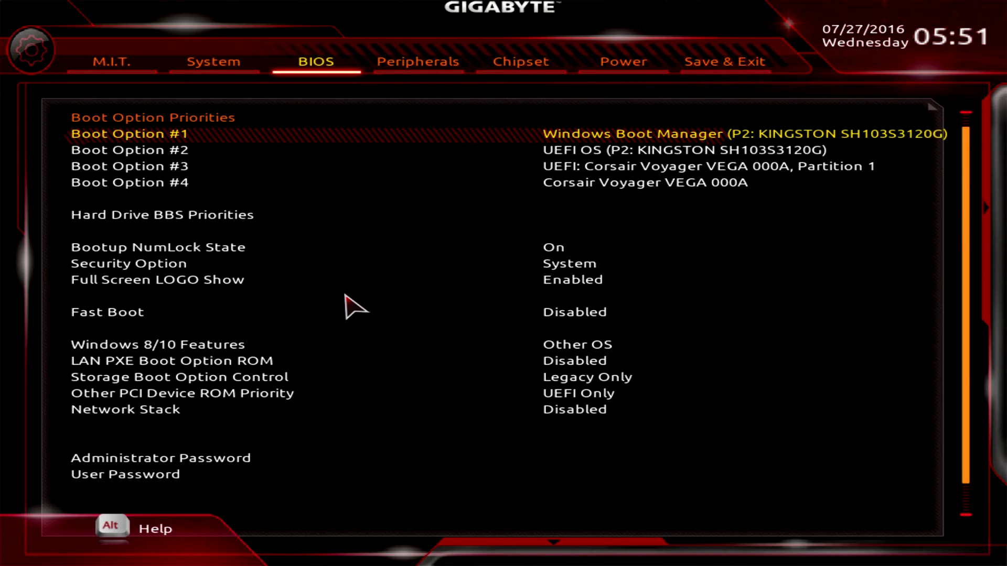
Step through Boot Options #1–#3 and boot settings down to User Password, then go to Peripherals.
{"action": "key", "text": "Down"}
{"action": "key", "text": "Up"}
{"action": "key", "text": "Down"}
{"action": "key", "text": "Down"}
{"action": "key", "text": "Down"}
{"action": "key", "text": "Up"}
{"action": "key", "text": "Up"}
{"action": "key", "text": "Down"}
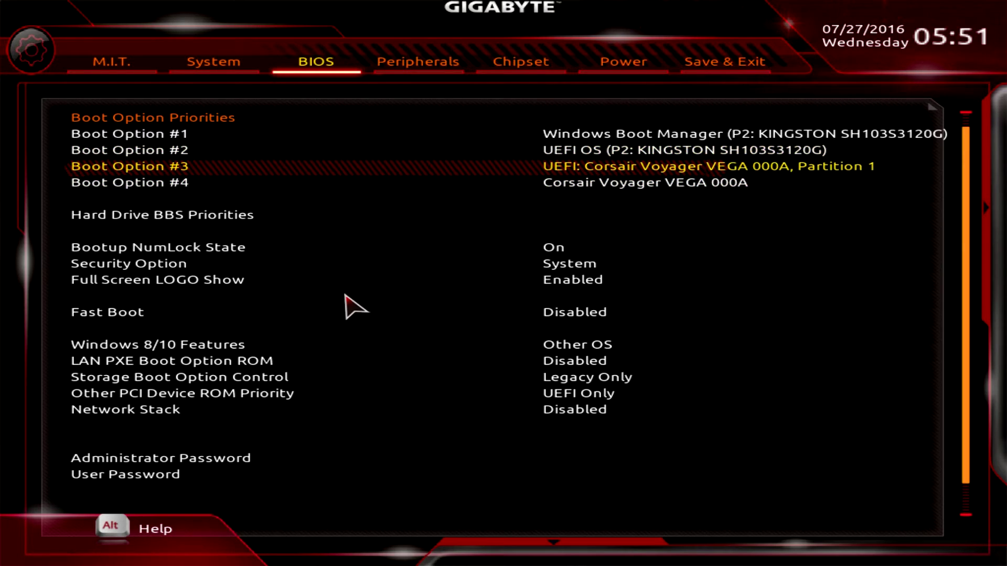
{"action": "key", "text": "Down"}
{"action": "key", "text": "Down"}
{"action": "key", "text": "Down"}
{"action": "key", "text": "Down"}
{"action": "key", "text": "Down"}
{"action": "key", "text": "Down"}
{"action": "key", "text": "Down"}
{"action": "key", "text": "Down"}
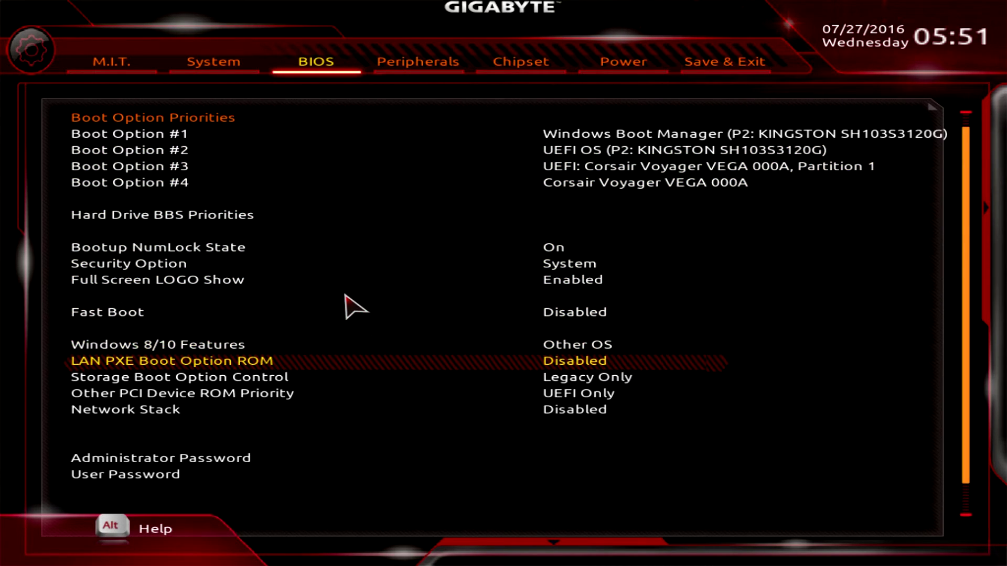
{"action": "key", "text": "Down"}
{"action": "key", "text": "Down"}
{"action": "key", "text": "Down"}
{"action": "key", "text": "Down"}
{"action": "key", "text": "Down"}
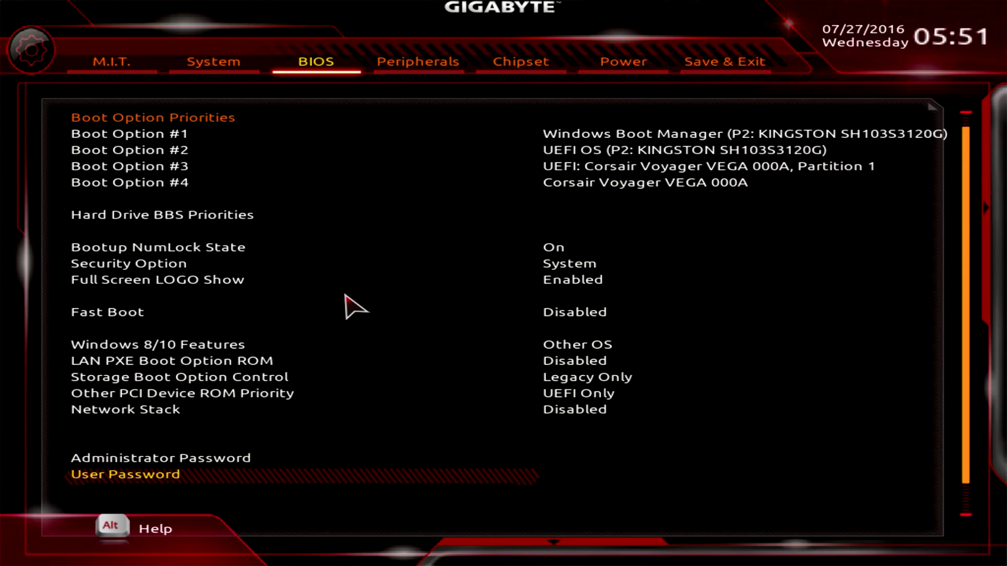
{"action": "key", "text": "Up"}
{"action": "key", "text": "Up"}
{"action": "key", "text": "Up"}
{"action": "key", "text": "Up"}
{"action": "key", "text": "Up"}
{"action": "key", "text": "Up"}
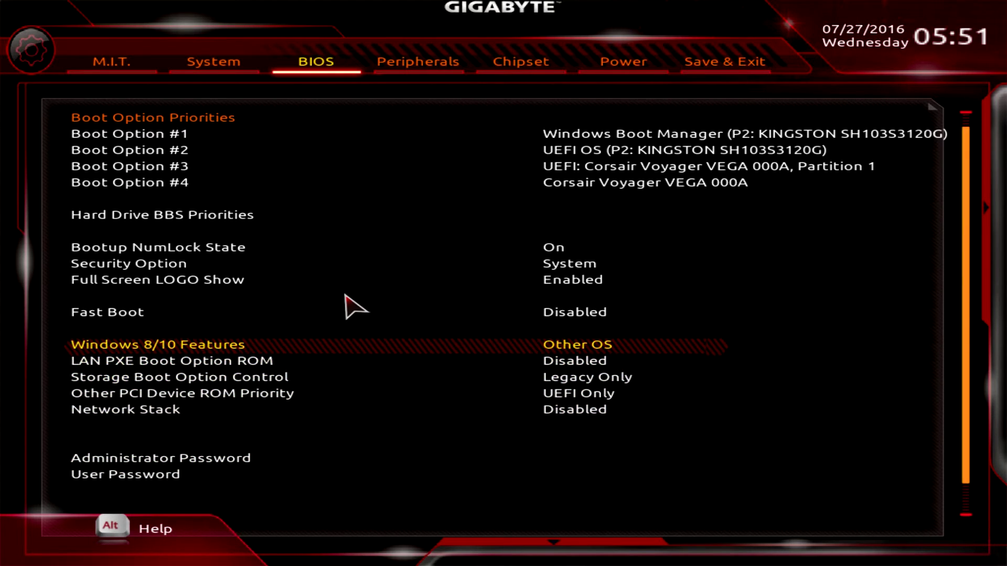
{"action": "key", "text": "Up"}
{"action": "key", "text": "Up"}
{"action": "key", "text": "Up"}
{"action": "key", "text": "Up"}
{"action": "key", "text": "Down"}
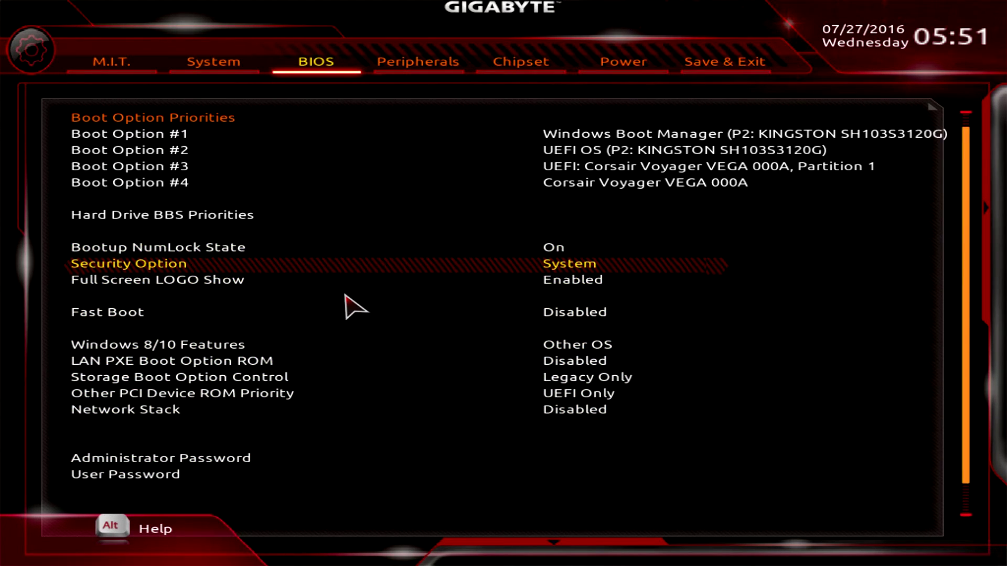
{"action": "key", "text": "Down"}
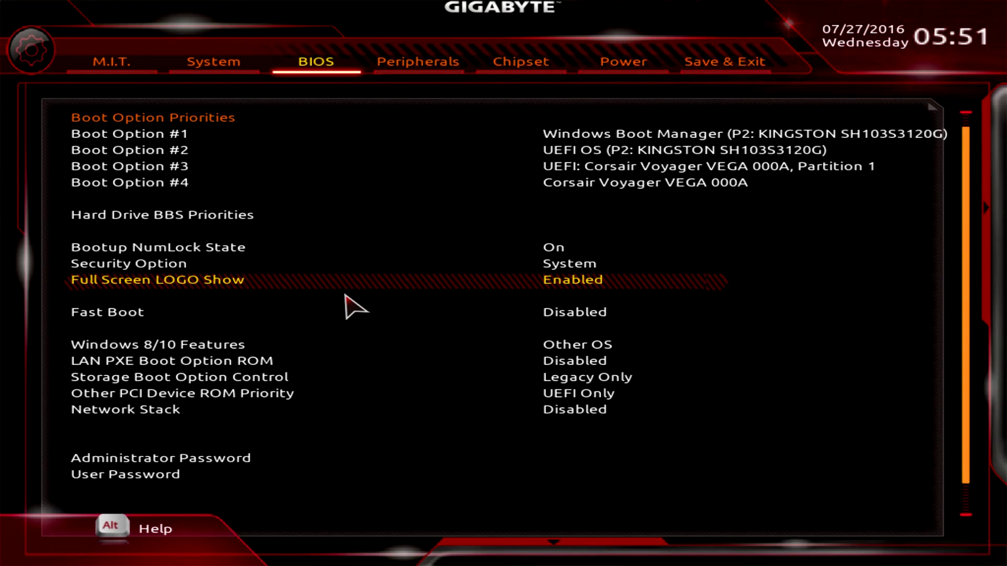
{"action": "key", "text": "Right"}
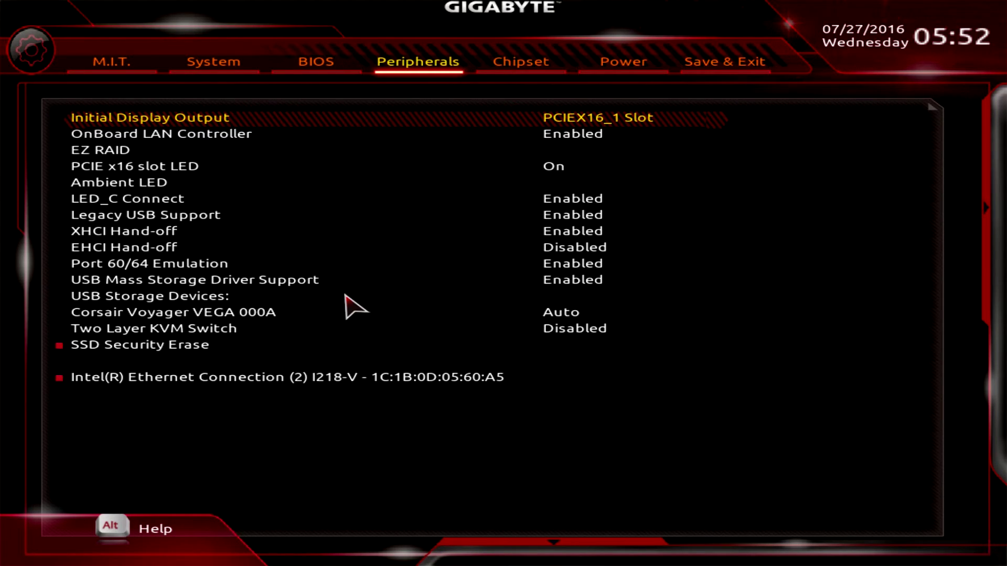
Select Ambient LED in the Peripherals list and open its colour settings.
{"action": "key", "text": "Down"}
{"action": "key", "text": "Down"}
{"action": "key", "text": "Down"}
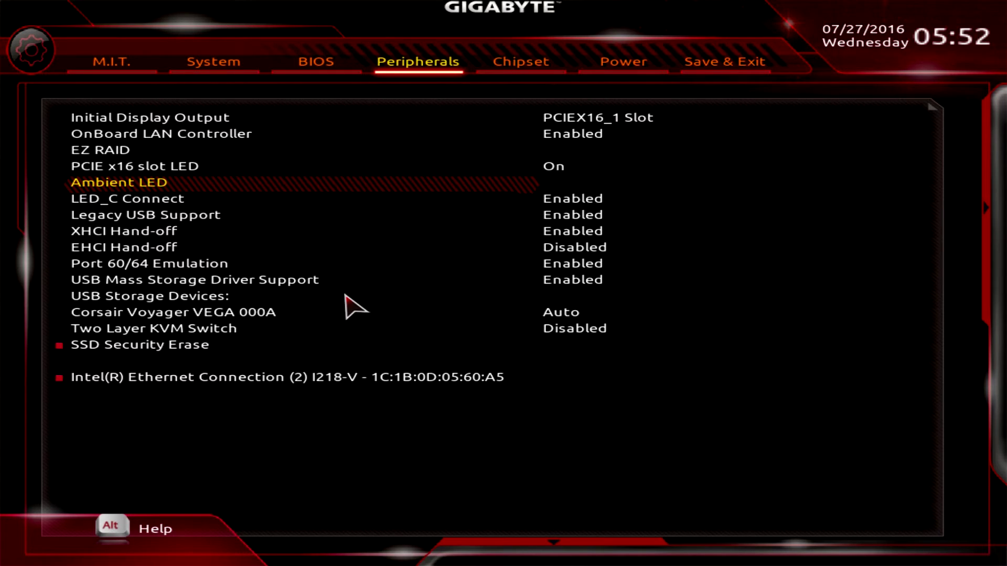
{"action": "key", "text": "Return"}
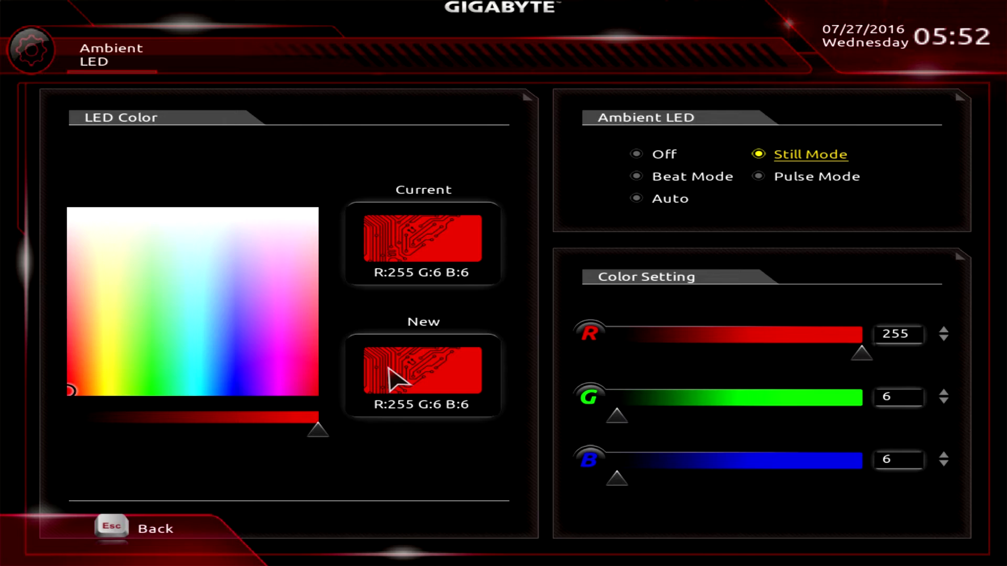
Leave the Ambient LED page with the colour kept at R:255 G:6 B:6.
{"action": "key", "text": "Escape"}
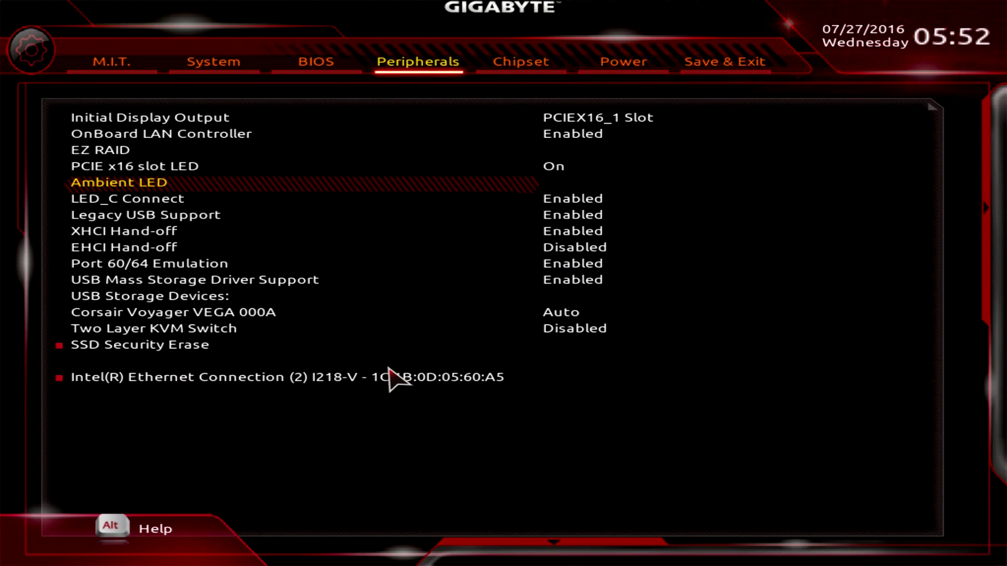
View SSD Security Erase showing the KINGSTON SH103S3120G drive as Ready, then close it.
{"action": "key", "text": "Down"}
{"action": "key", "text": "Down"}
{"action": "key", "text": "Down"}
{"action": "key", "text": "Down"}
{"action": "key", "text": "Down"}
{"action": "key", "text": "Down"}
{"action": "key", "text": "Down"}
{"action": "key", "text": "Down"}
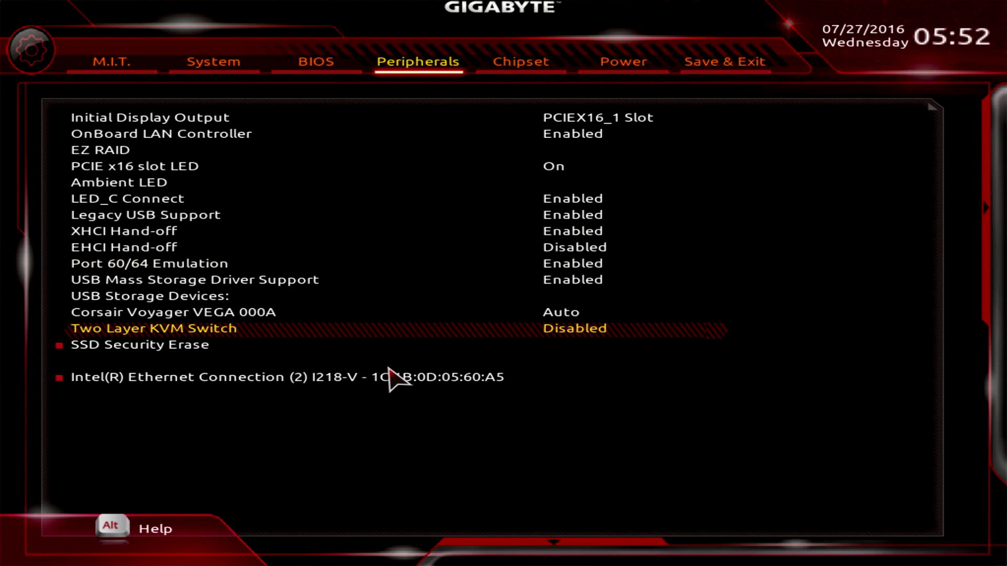
{"action": "key", "text": "Down"}
{"action": "key", "text": "Up"}
{"action": "key", "text": "Down"}
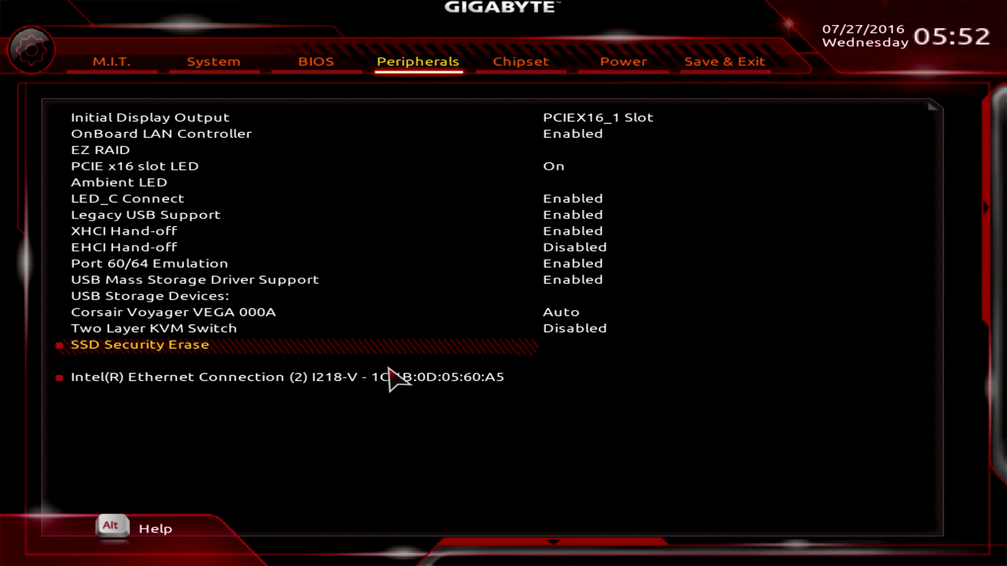
{"action": "key", "text": "Return"}
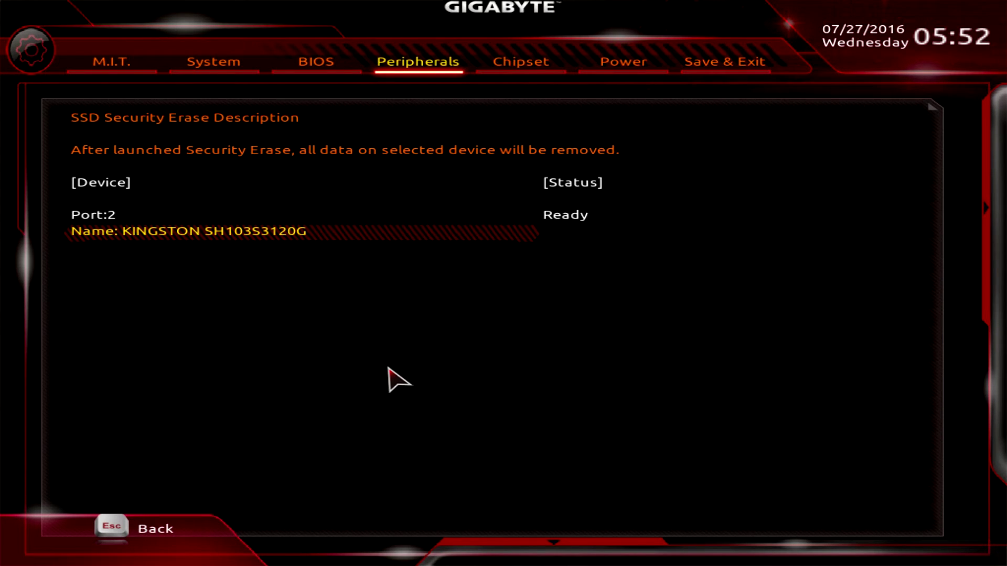
{"action": "key", "text": "Escape"}
On the Chipset tab, review the PCH sSATA Configuration port settings.
{"action": "key", "text": "Right"}
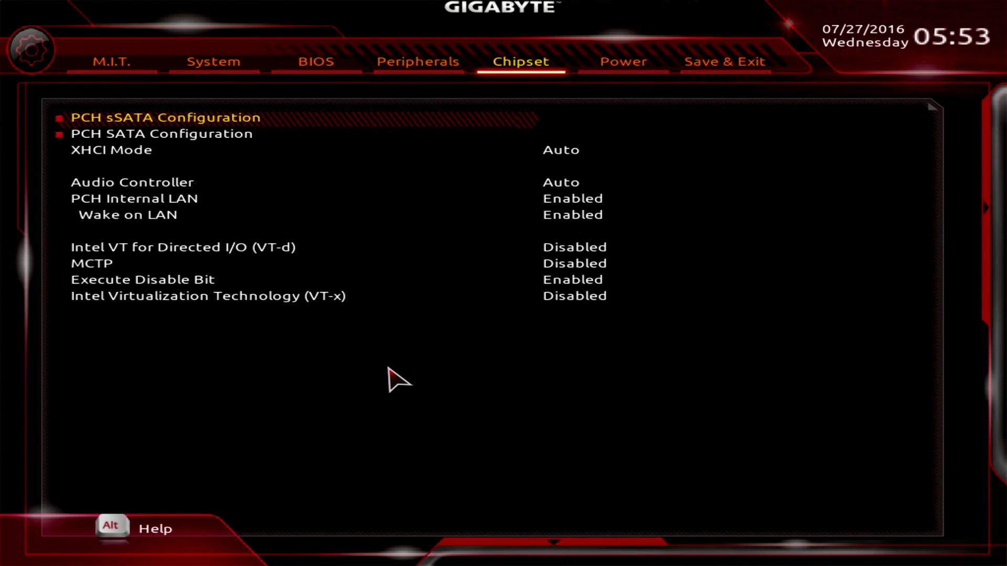
{"action": "key", "text": "Return"}
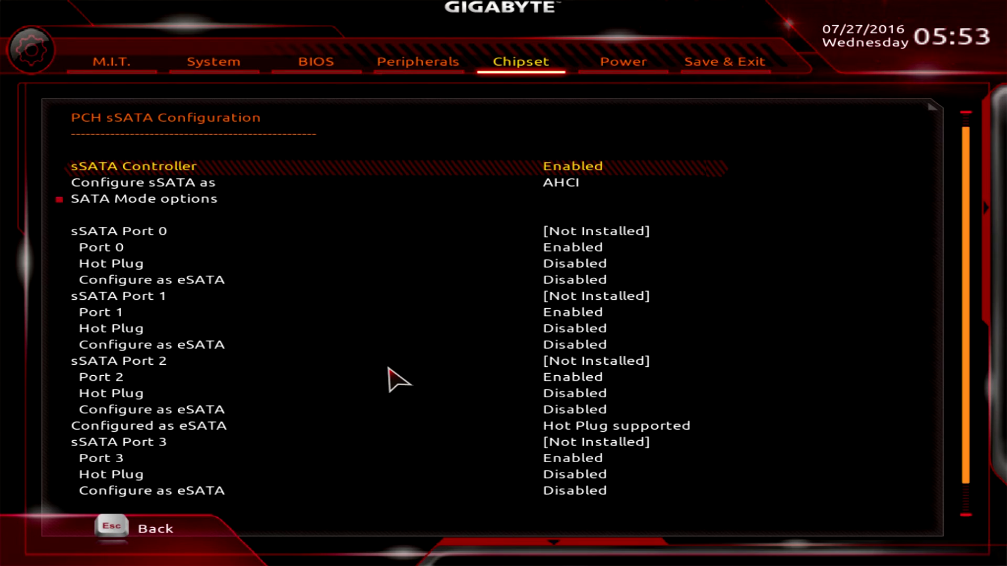
{"action": "key", "text": "Down"}
{"action": "key", "text": "Down"}
{"action": "key", "text": "Down"}
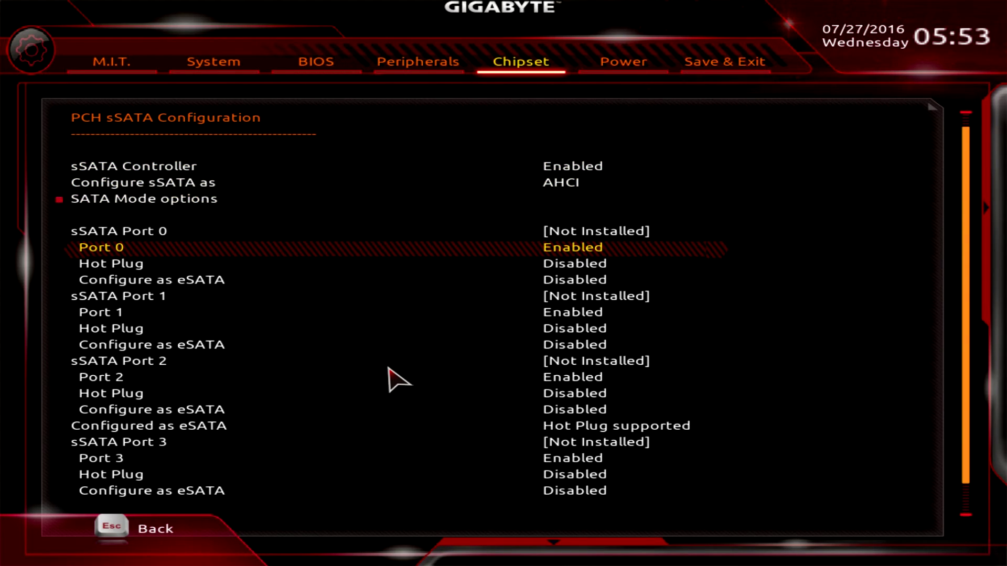
{"action": "key", "text": "Down"}
{"action": "key", "text": "Down"}
{"action": "key", "text": "Down"}
{"action": "key", "text": "Down"}
{"action": "key", "text": "Down"}
{"action": "key", "text": "Down"}
{"action": "key", "text": "Down"}
{"action": "key", "text": "Down"}
{"action": "key", "text": "Down"}
{"action": "key", "text": "Down"}
{"action": "key", "text": "Down"}
{"action": "key", "text": "Down"}
{"action": "key", "text": "Down"}
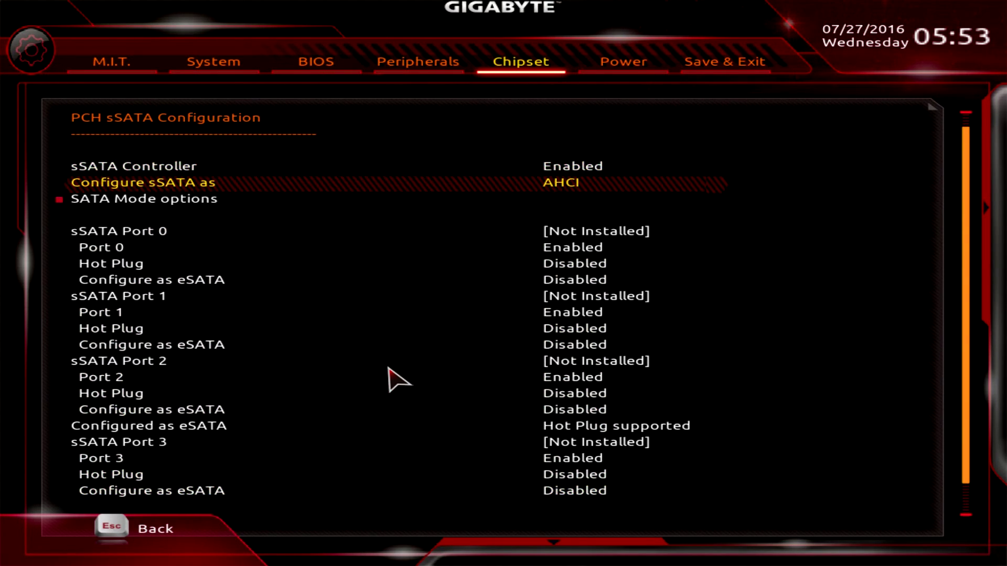
{"action": "key", "text": "Up"}
{"action": "key", "text": "Up"}
{"action": "key", "text": "Up"}
{"action": "key", "text": "Escape"}
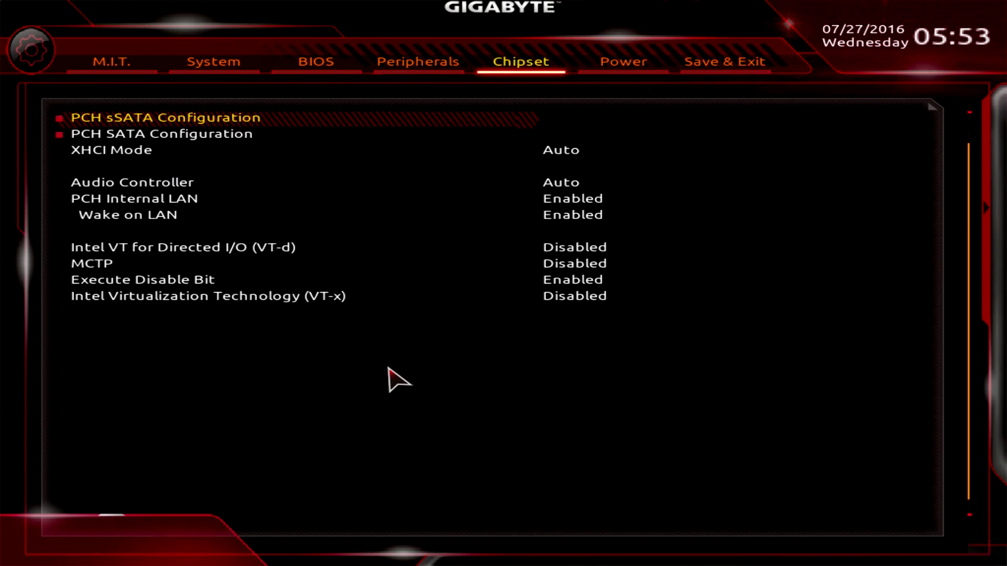
Review the PCH SATA Configuration port and Port 2 Hot Plug settings.
{"action": "key", "text": "Down"}
{"action": "key", "text": "Return"}
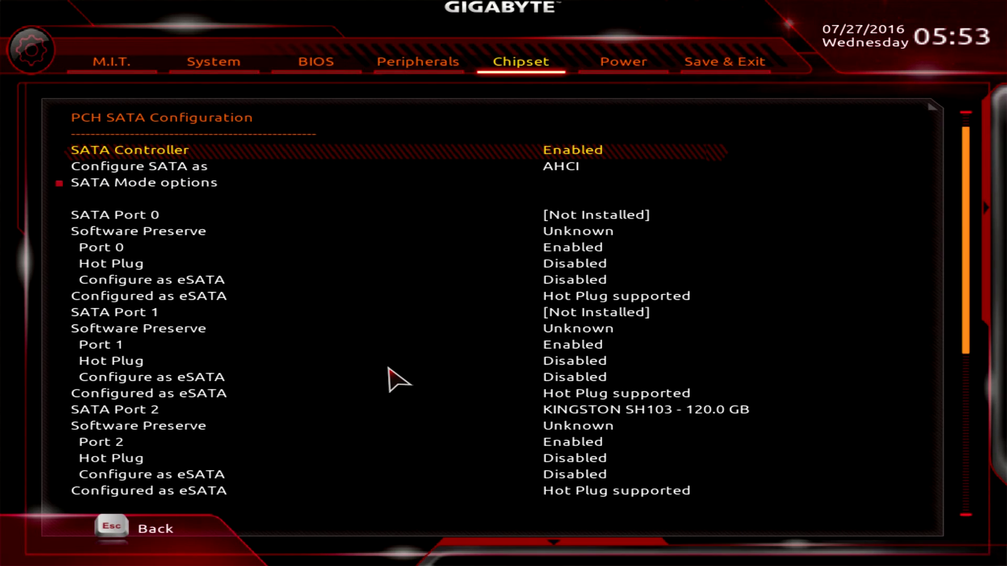
{"action": "key", "text": "Down"}
{"action": "key", "text": "Down"}
{"action": "key", "text": "Down"}
{"action": "key", "text": "Down"}
{"action": "key", "text": "Down"}
{"action": "key", "text": "Down"}
{"action": "key", "text": "Down"}
{"action": "key", "text": "Down"}
{"action": "key", "text": "Down"}
{"action": "key", "text": "Down"}
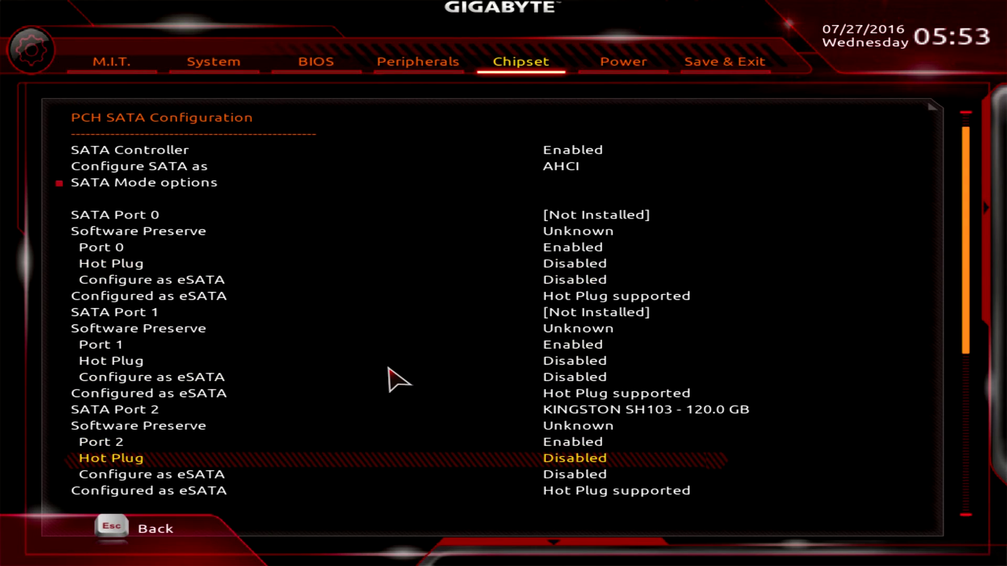
{"action": "key", "text": "Up"}
{"action": "key", "text": "Up"}
{"action": "key", "text": "Up"}
{"action": "key", "text": "Down"}
{"action": "key", "text": "Down"}
{"action": "key", "text": "Down"}
{"action": "key", "text": "Down"}
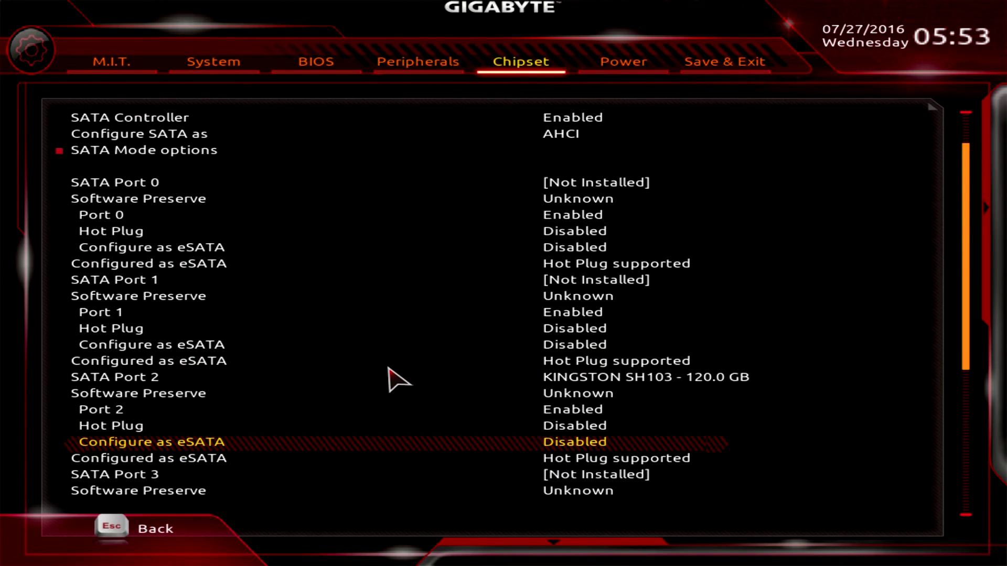
{"action": "key", "text": "Down"}
{"action": "key", "text": "Down"}
{"action": "key", "text": "Down"}
{"action": "key", "text": "Down"}
{"action": "key", "text": "Down"}
Check the Audio Controller and PCH Internal LAN settings, then go to the Power page.
{"action": "key", "text": "Down"}
{"action": "key", "text": "Escape"}
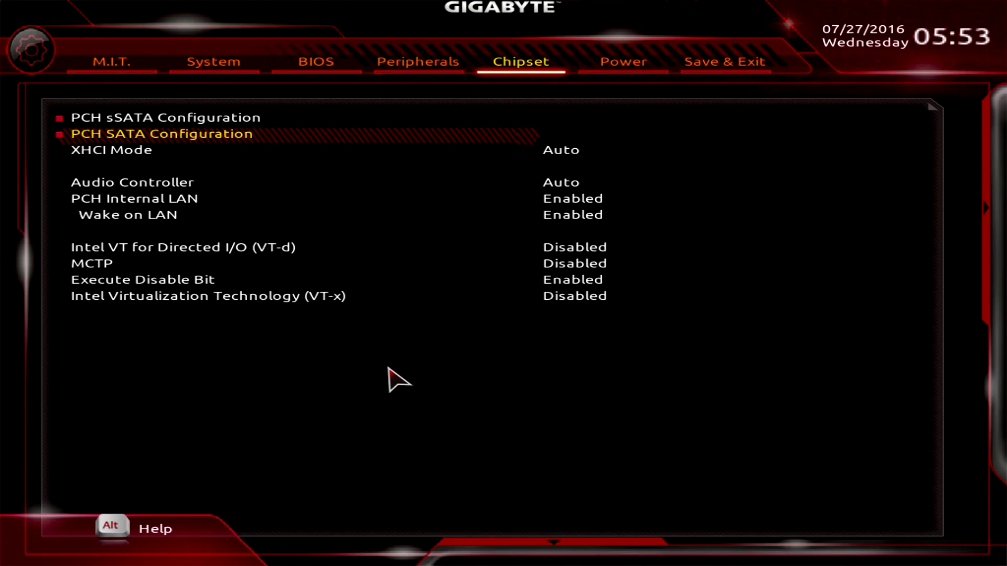
{"action": "key", "text": "Down"}
{"action": "key", "text": "Down"}
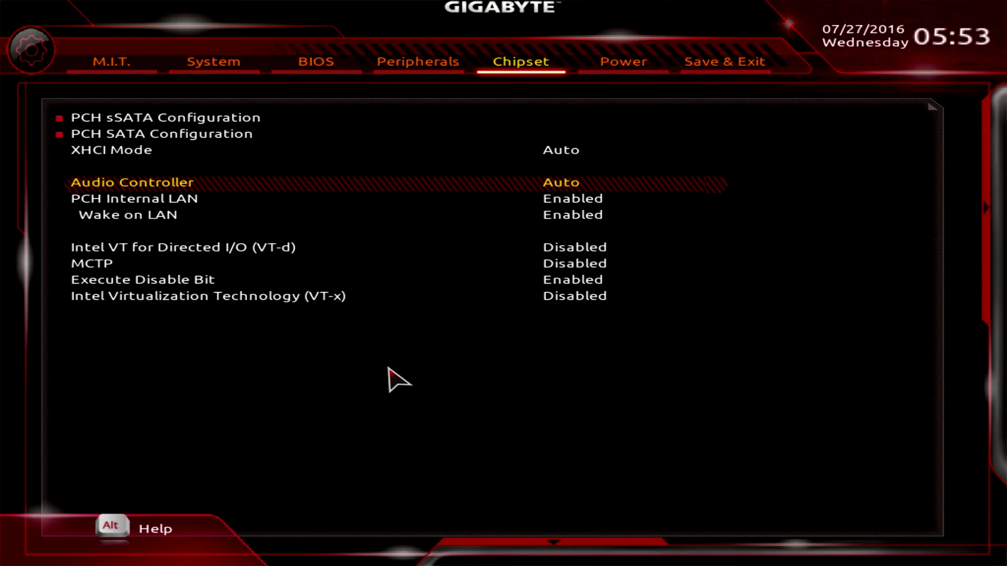
{"action": "key", "text": "Down"}
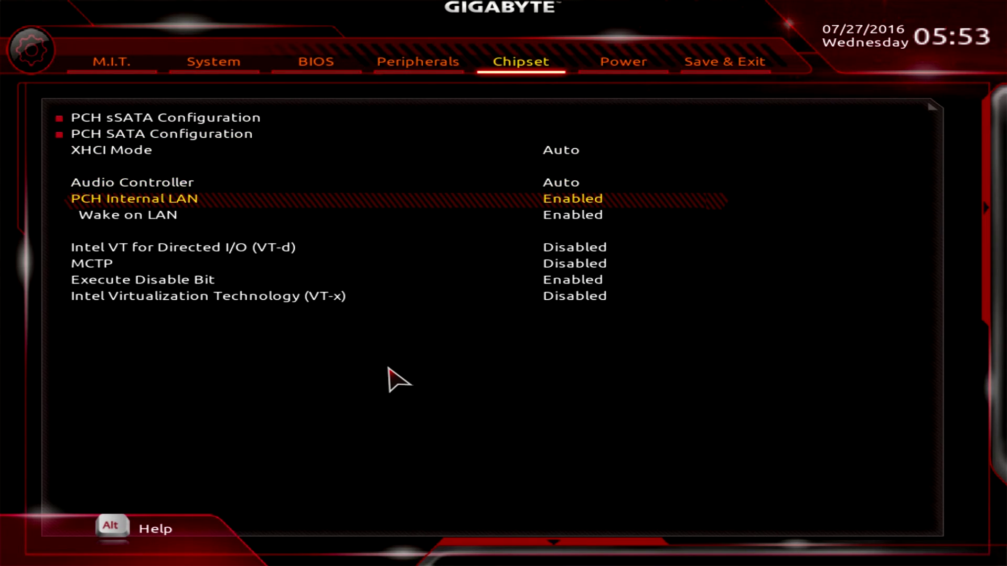
{"action": "key", "text": "Down"}
{"action": "key", "text": "Down"}
{"action": "key", "text": "Down"}
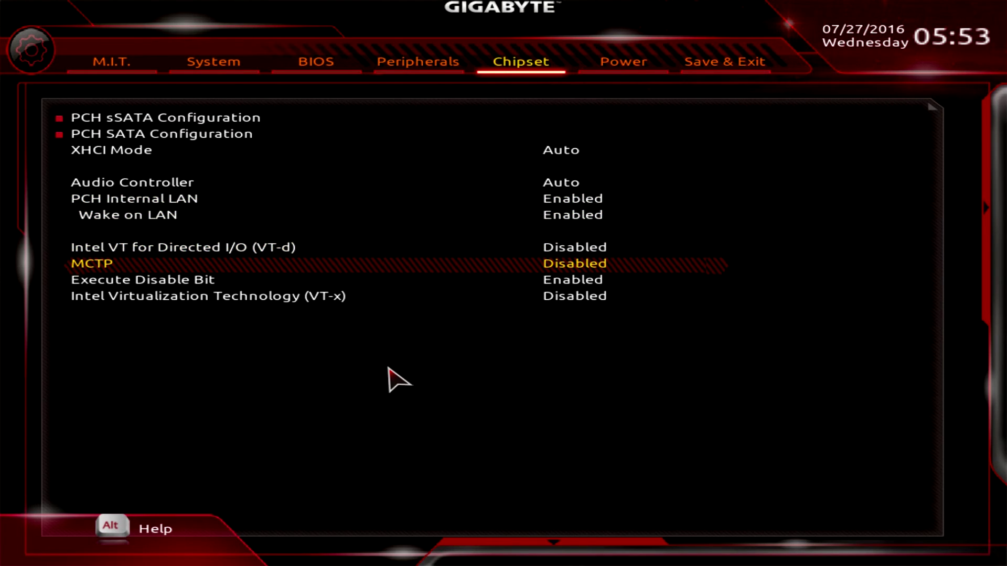
{"action": "key", "text": "Right"}
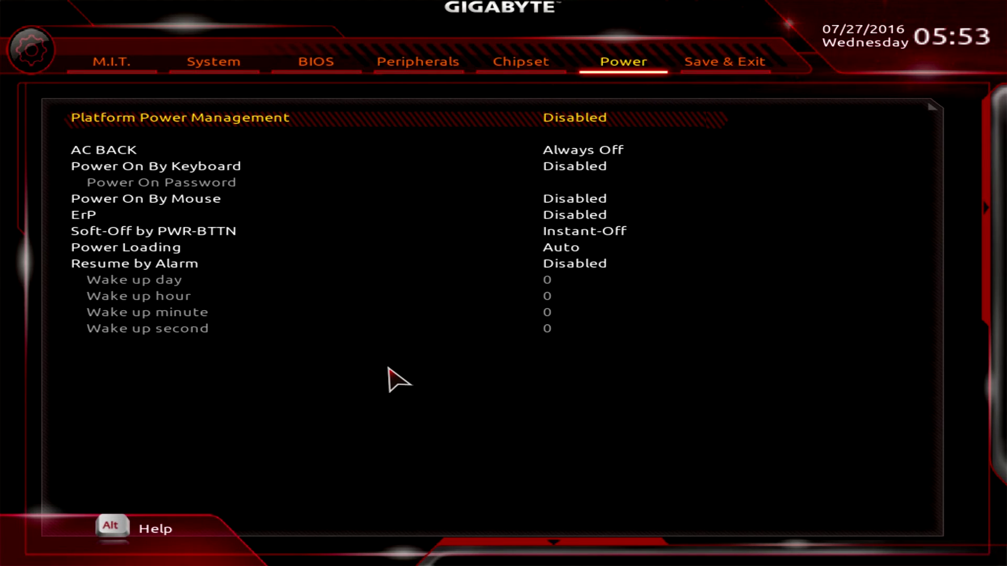
Check Power On By Keyboard, ErP and Resume by Alarm, then go to the Save & Exit page.
{"action": "key", "text": "Down"}
{"action": "key", "text": "Down"}
{"action": "key", "text": "Down"}
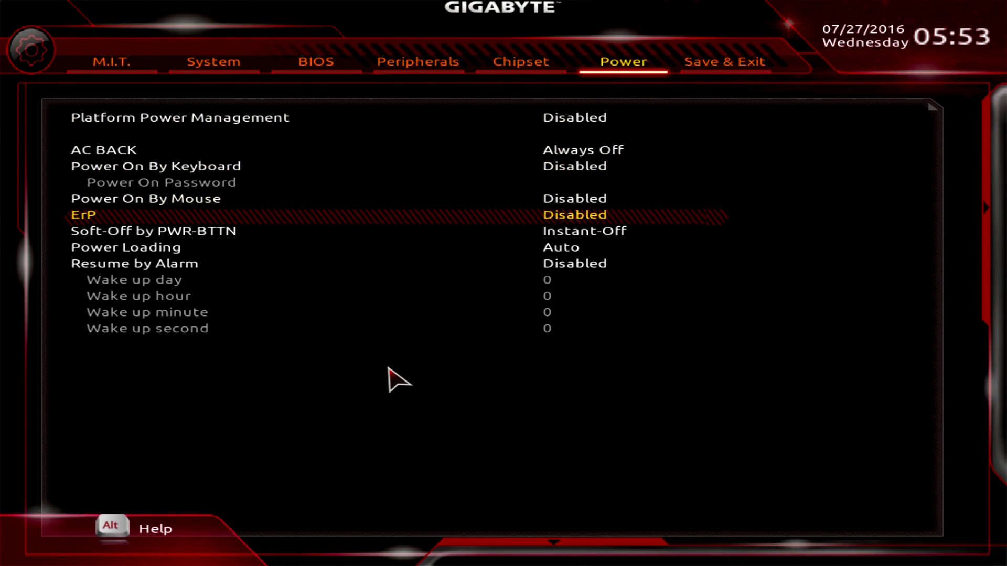
{"action": "key", "text": "Down"}
{"action": "key", "text": "Down"}
{"action": "key", "text": "Down"}
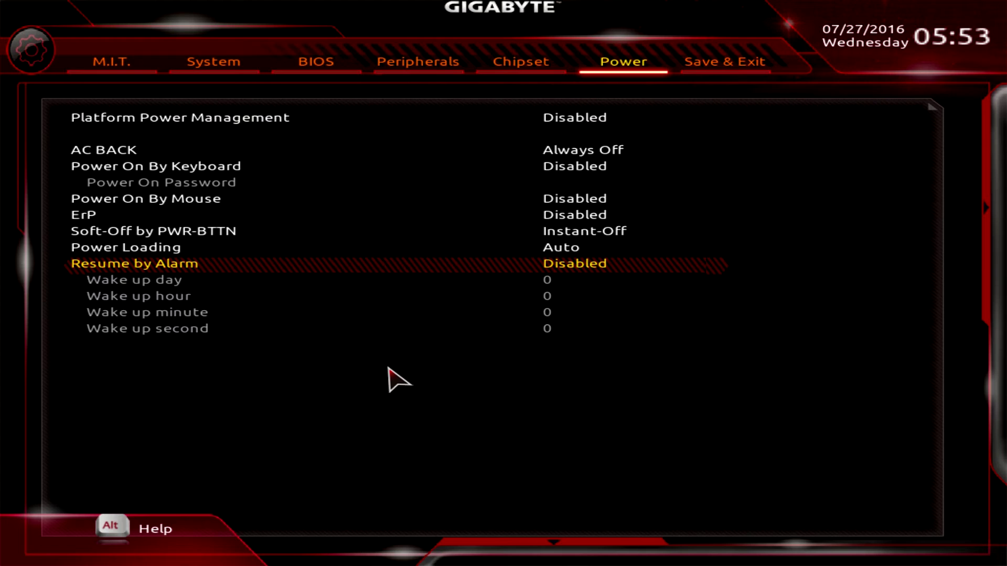
{"action": "key", "text": "Down"}
{"action": "key", "text": "Down"}
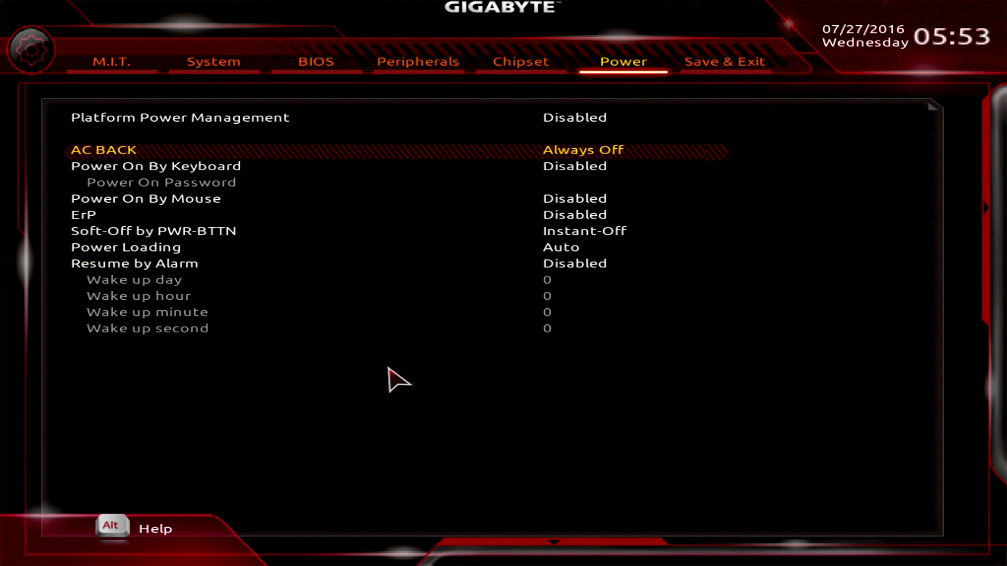
{"action": "key", "text": "Right"}
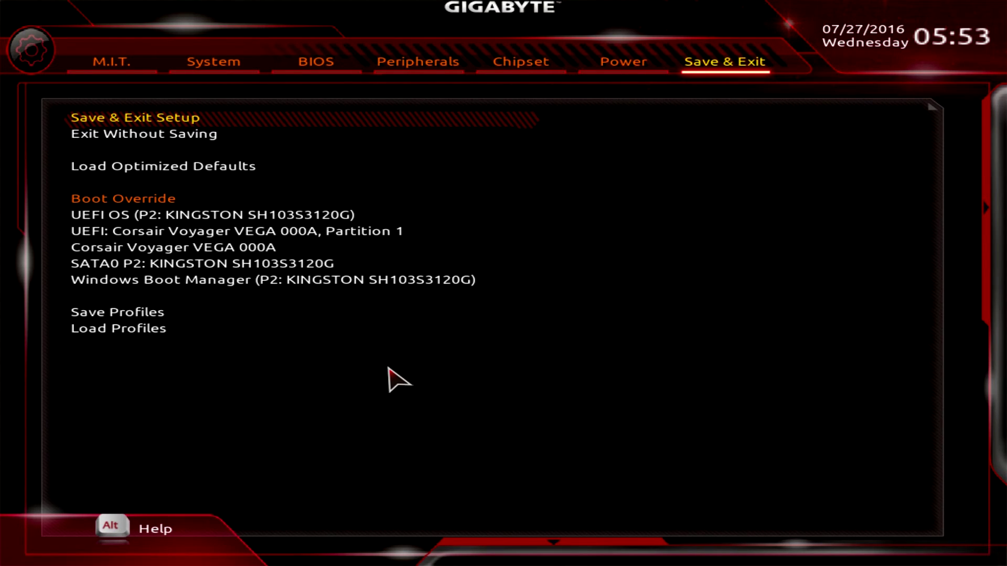
Look over the Boot Override entries, including UEFI OS and the Corsair Voyager USB drive.
{"action": "key", "text": "Left"}
{"action": "key", "text": "Right"}
{"action": "key", "text": "Down"}
{"action": "key", "text": "Down"}
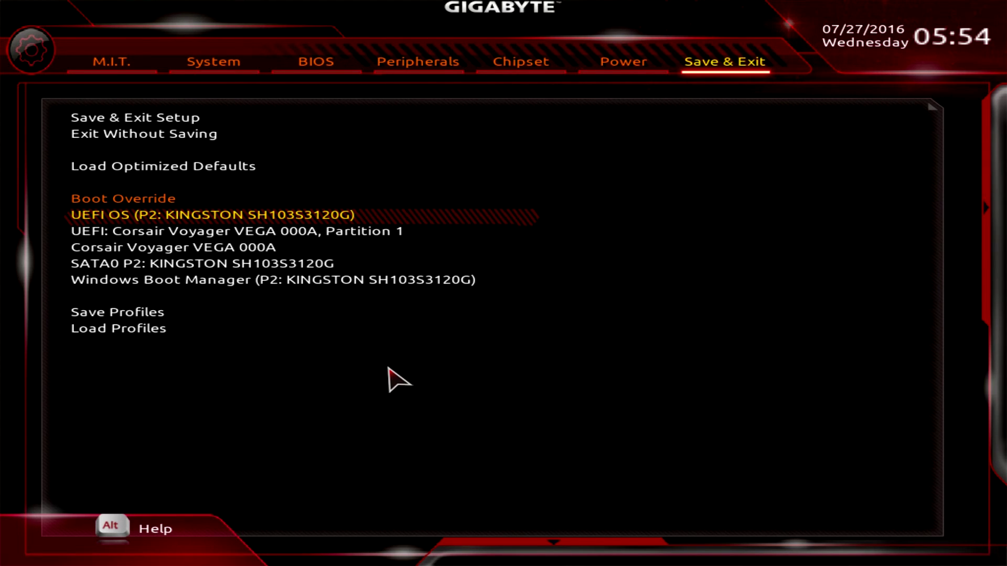
{"action": "key", "text": "Down"}
{"action": "key", "text": "Down"}
{"action": "key", "text": "Down"}
{"action": "key", "text": "Down"}
{"action": "key", "text": "Up"}
{"action": "key", "text": "Up"}
{"action": "key", "text": "Up"}
{"action": "key", "text": "Up"}
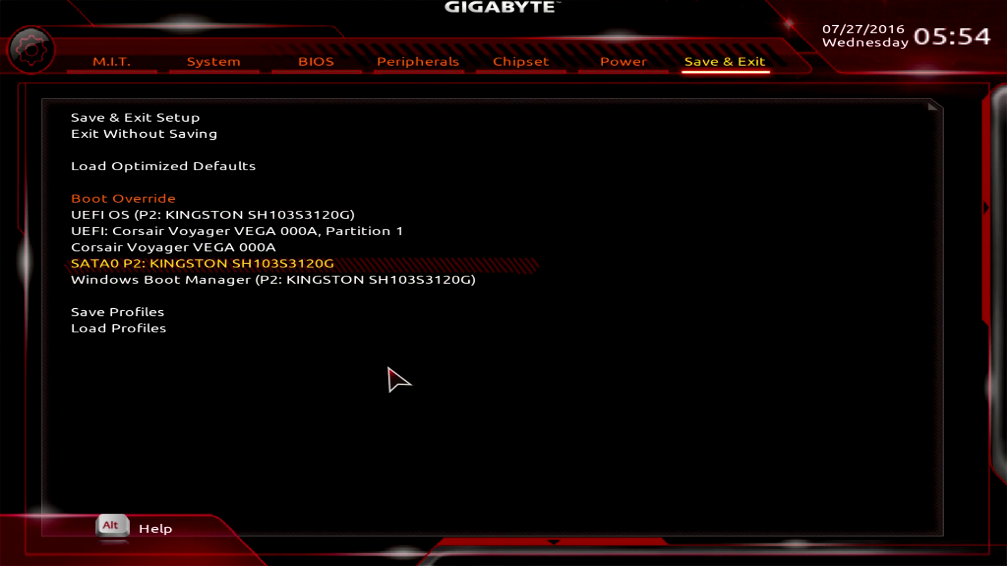
{"action": "key", "text": "Down"}
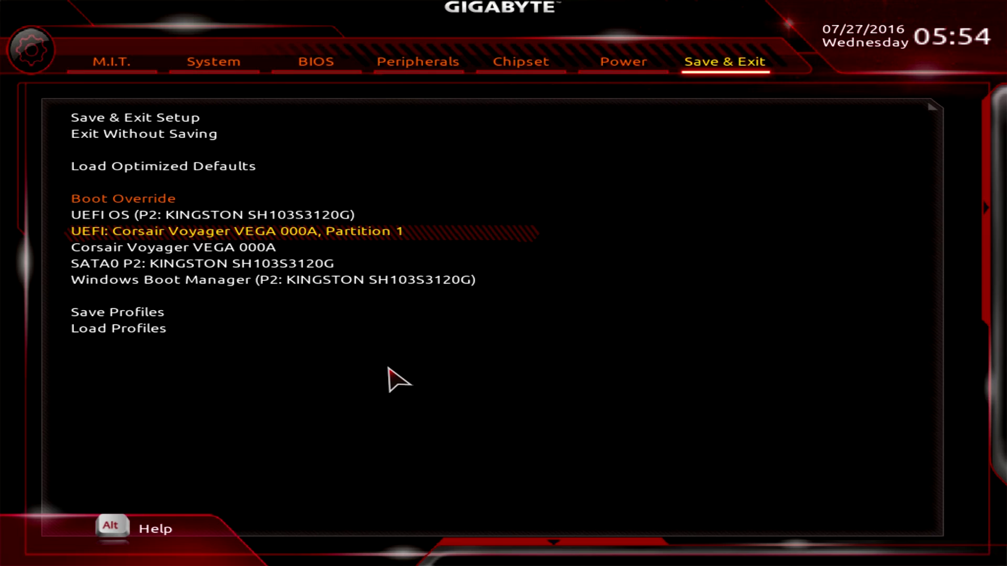
{"action": "key", "text": "Up"}
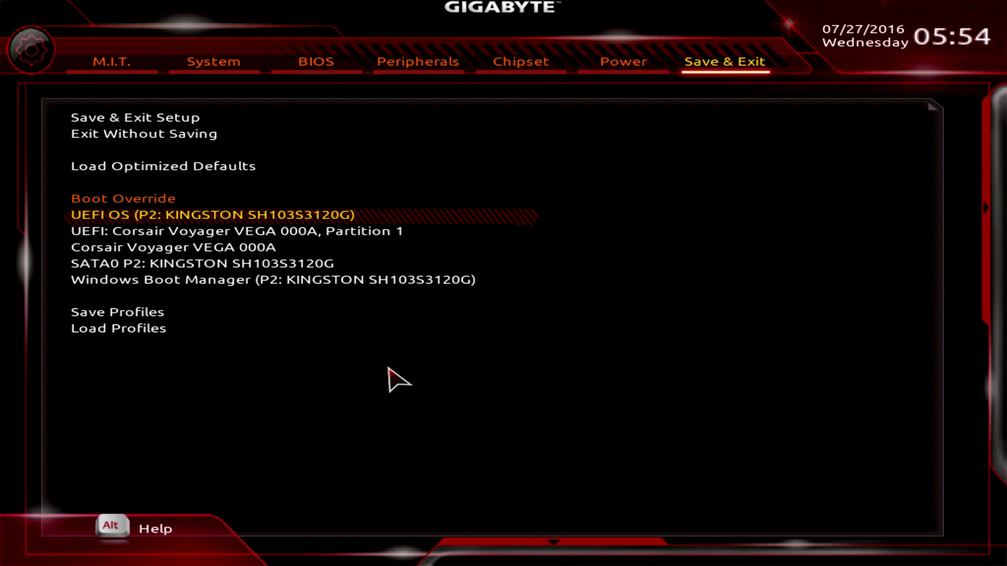
Move up to Load Optimized Defaults, then return to the System information page.
{"action": "key", "text": "Up"}
{"action": "key", "text": "Up"}
{"action": "key", "text": "Down"}
{"action": "key", "text": "Down"}
{"action": "key", "text": "Down"}
{"action": "key", "text": "Down"}
{"action": "key", "text": "Down"}
{"action": "key", "text": "Down"}
{"action": "key", "text": "Down"}
{"action": "key", "text": "Down"}
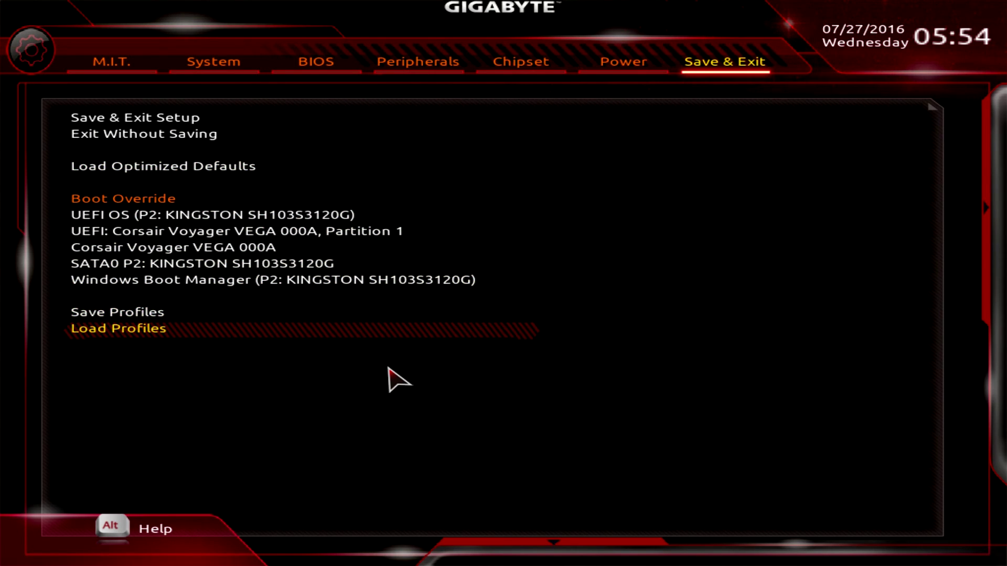
{"action": "key", "text": "Up"}
{"action": "key", "text": "Up"}
{"action": "key", "text": "Up"}
{"action": "key", "text": "Up"}
{"action": "key", "text": "Up"}
{"action": "key", "text": "Up"}
{"action": "key", "text": "Up"}
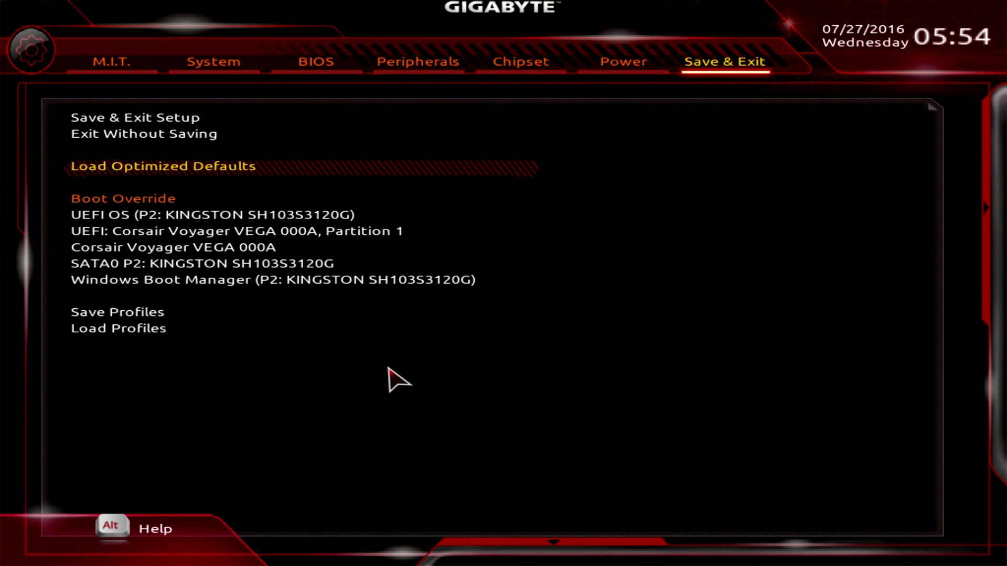
{"action": "key", "text": "Left"}
{"action": "key", "text": "Left"}
{"action": "key", "text": "Left"}
{"action": "key", "text": "Left"}
{"action": "key", "text": "Left"}
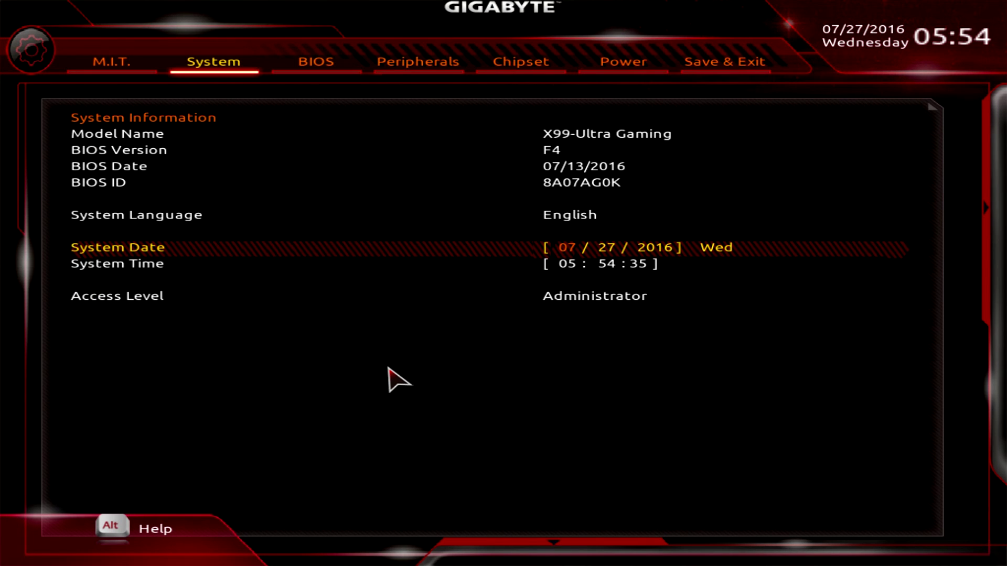
Go to the M.I.T. tab and use F2 to switch from Classic to Easy Mode.
{"action": "key", "text": "Left"}
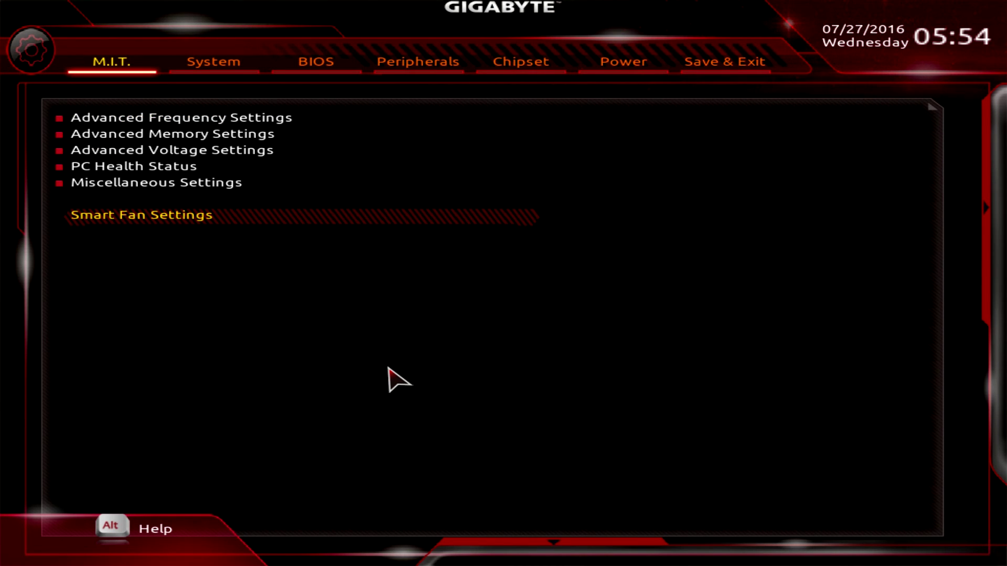
{"action": "key", "text": "F2"}
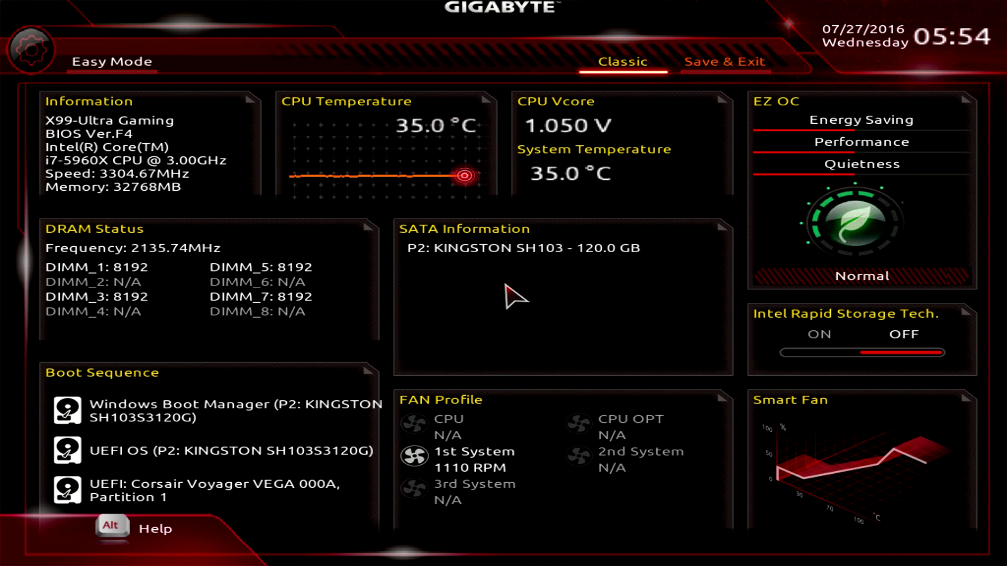